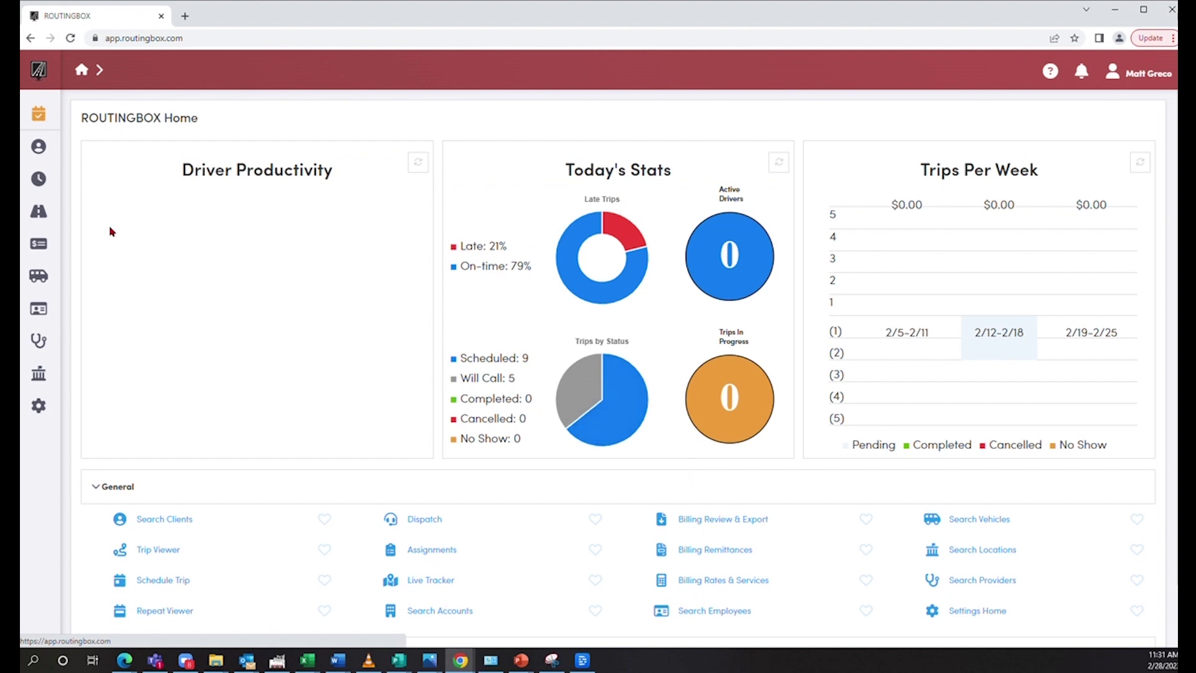
# Open the dispatching Assignments page and set its date filter to 02/28/2023
pyautogui.moveTo(60, 211)
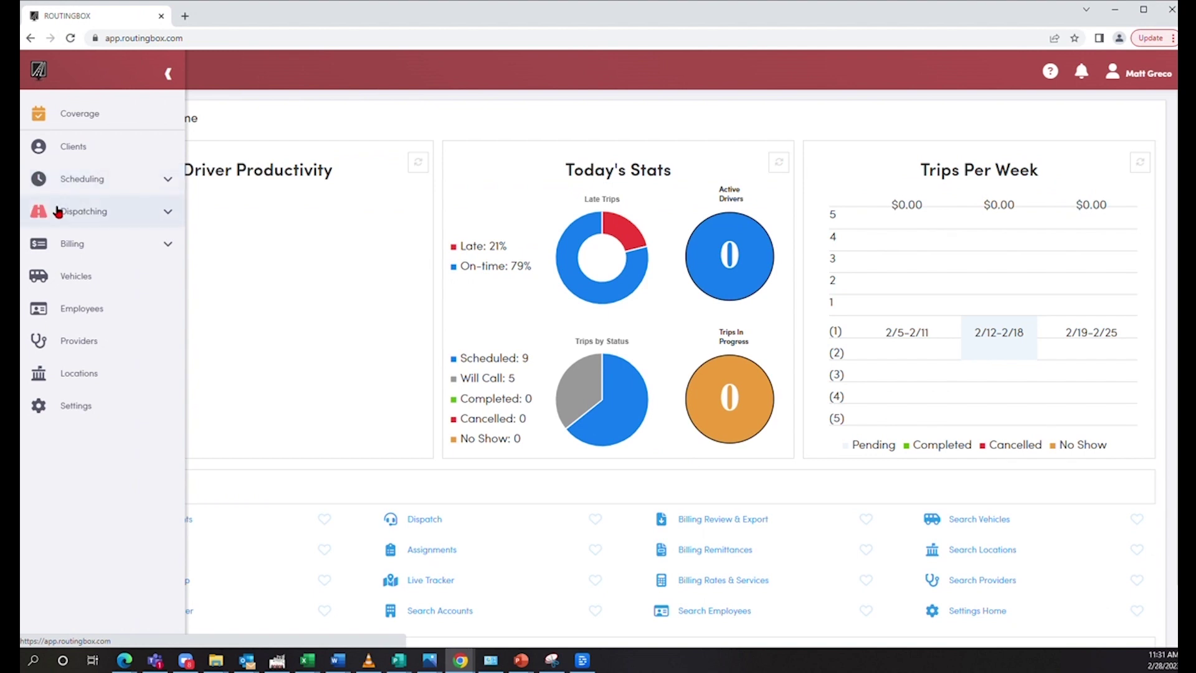
pyautogui.click(58, 212)
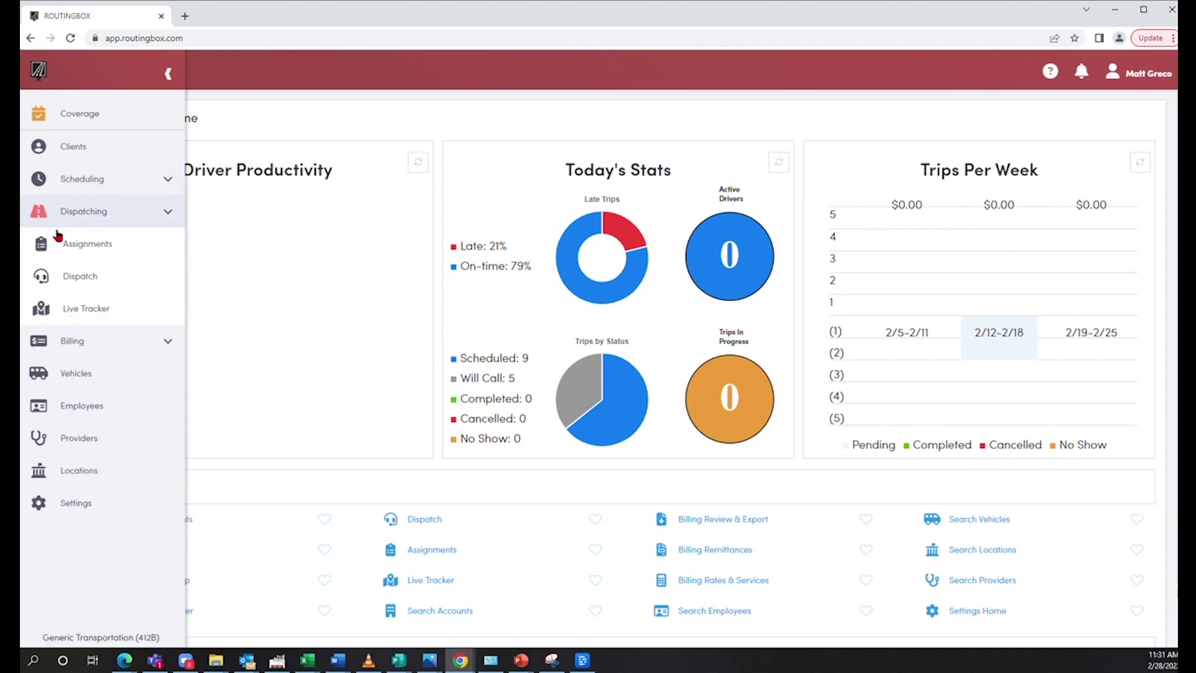
pyautogui.click(73, 246)
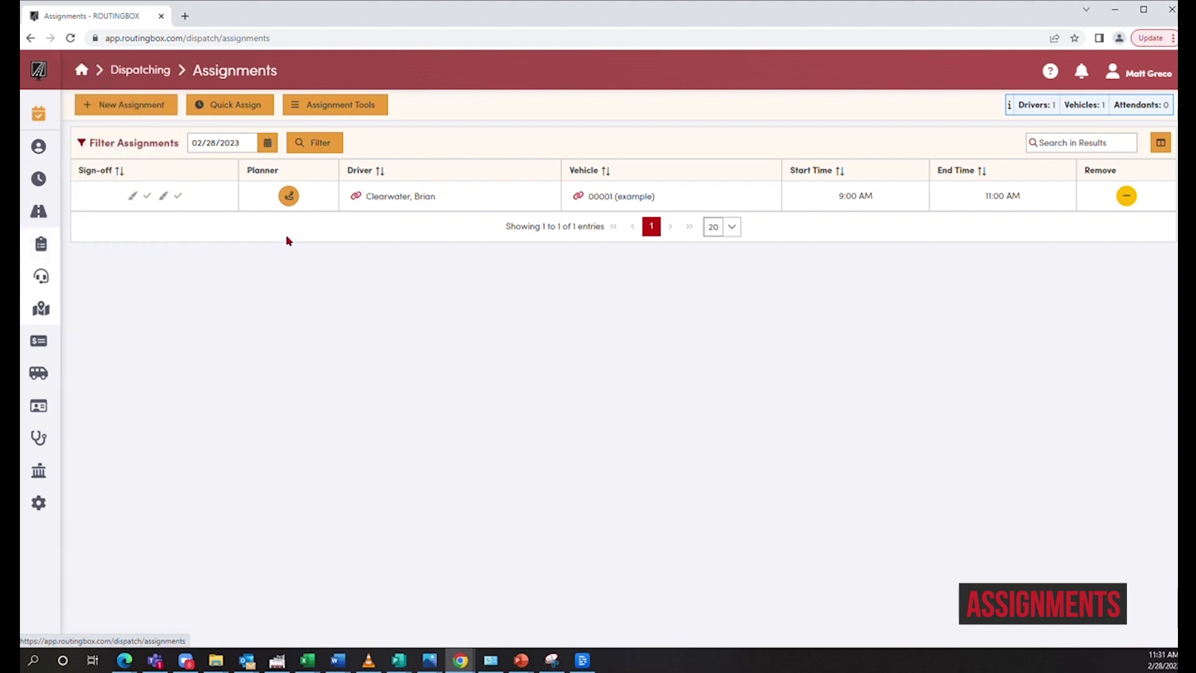
pyautogui.click(268, 144)
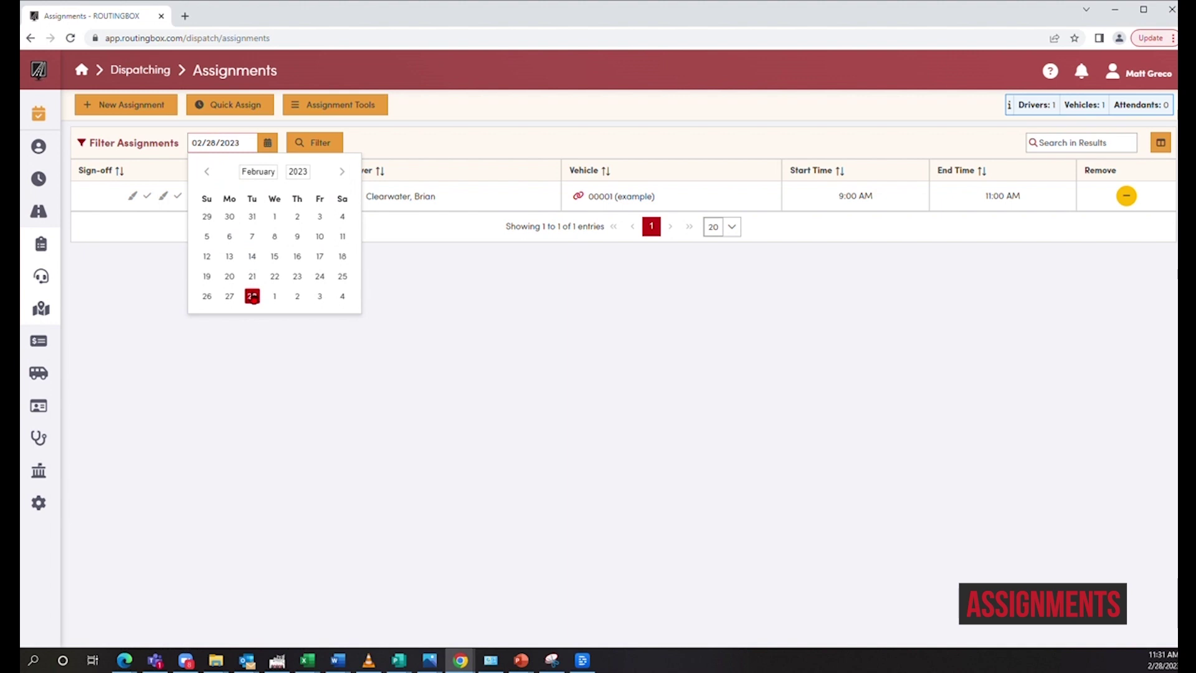
pyautogui.click(252, 296)
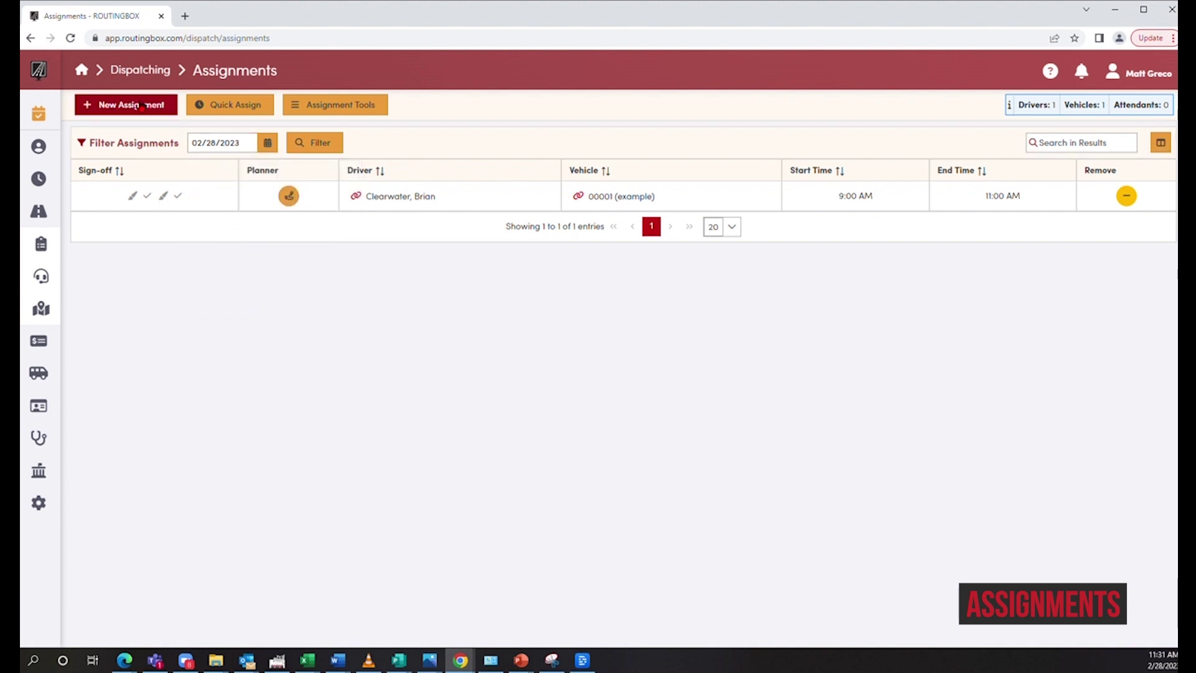
# Start a new assignment for 2/28 and select the driver who already has an assignment that day
pyautogui.click(142, 107)
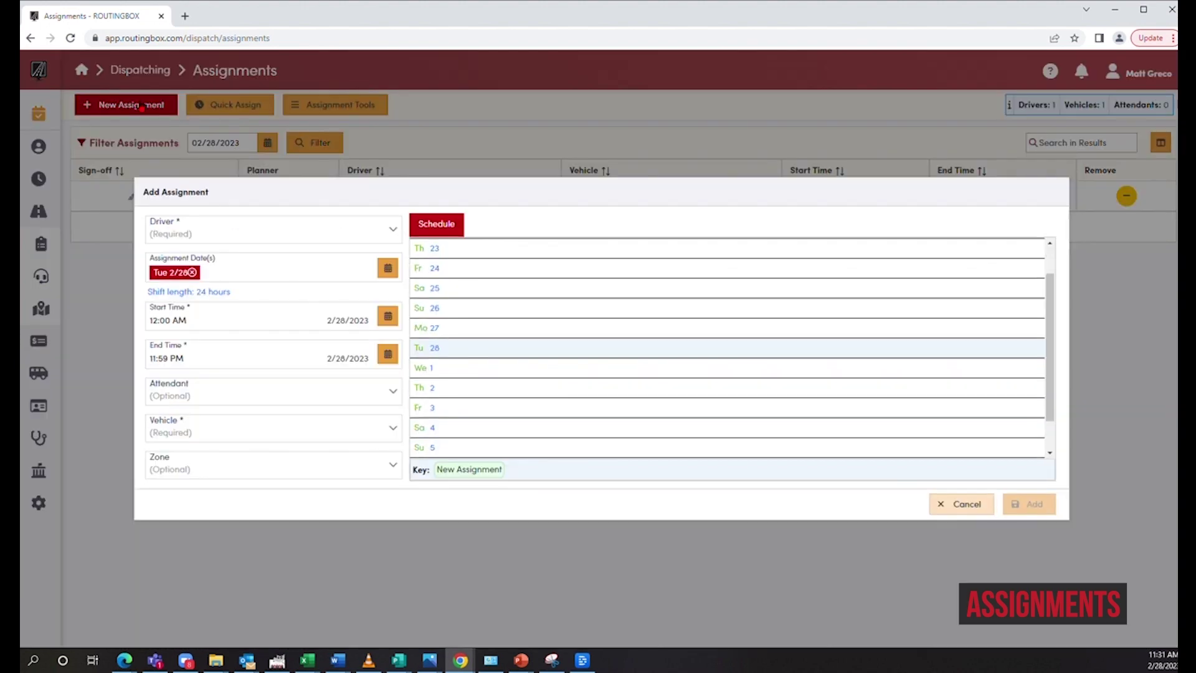
pyautogui.click(347, 237)
pyautogui.click(295, 298)
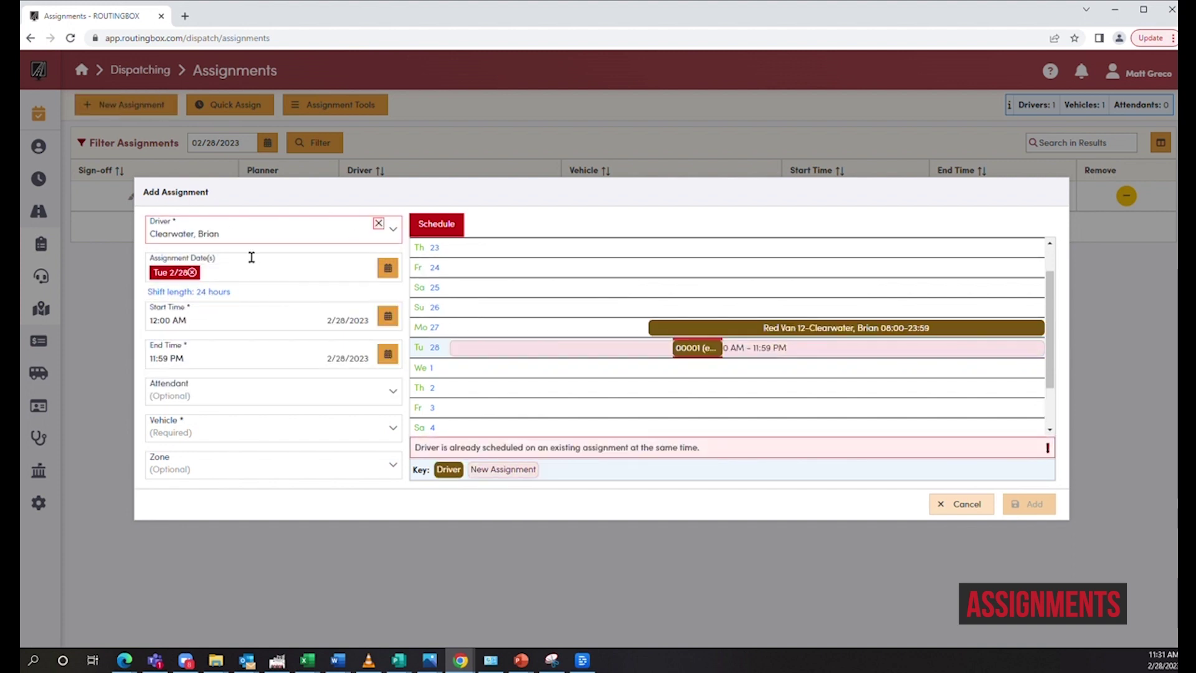
pyautogui.click(388, 268)
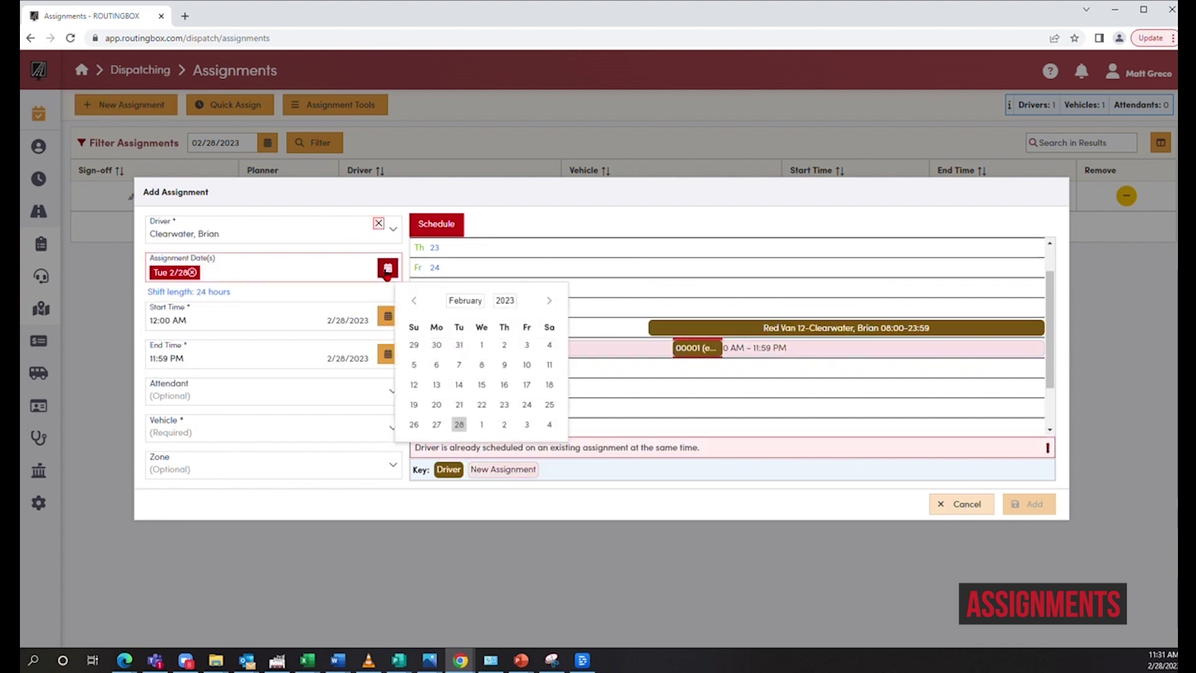
pyautogui.click(481, 425)
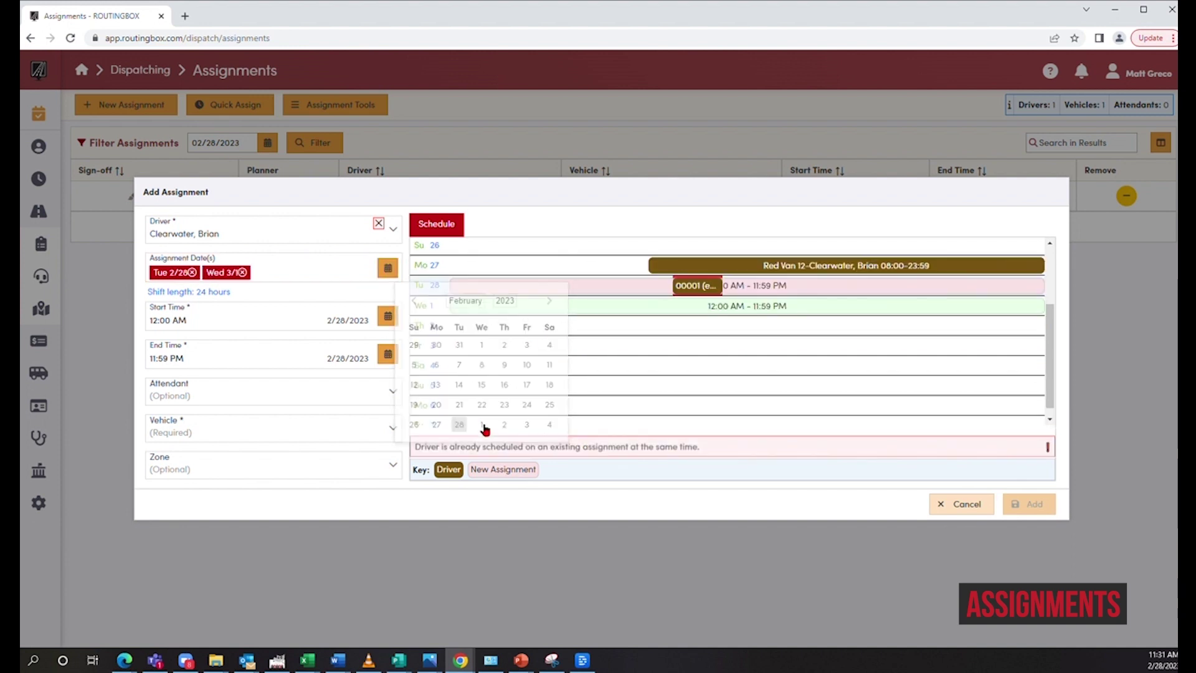
pyautogui.click(242, 272)
# Set the new assignment's start time to 1:00 PM
pyautogui.click(388, 316)
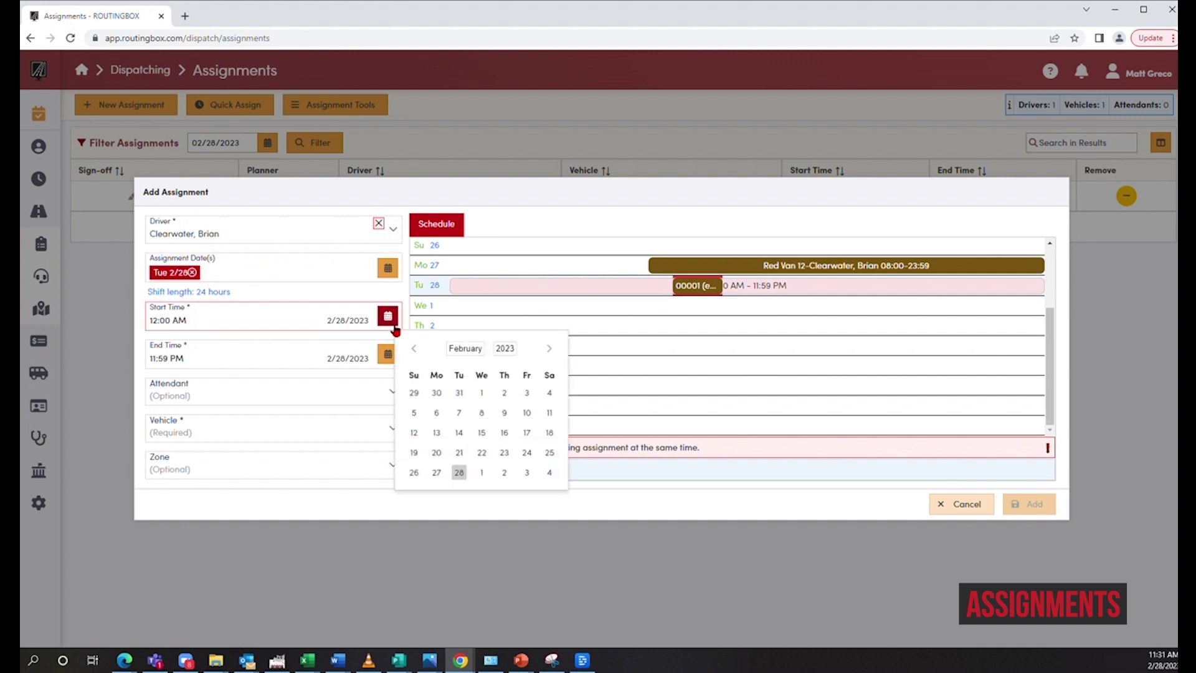
pyautogui.click(172, 320)
pyautogui.write('1')
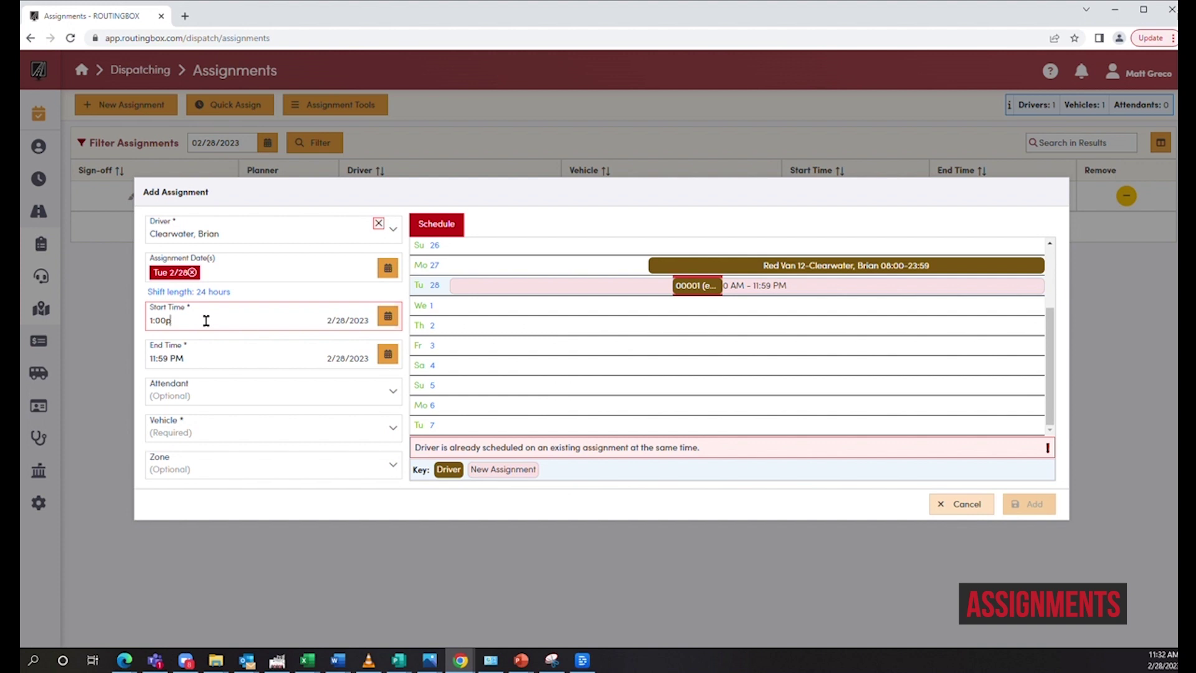
pyautogui.press('Tab')
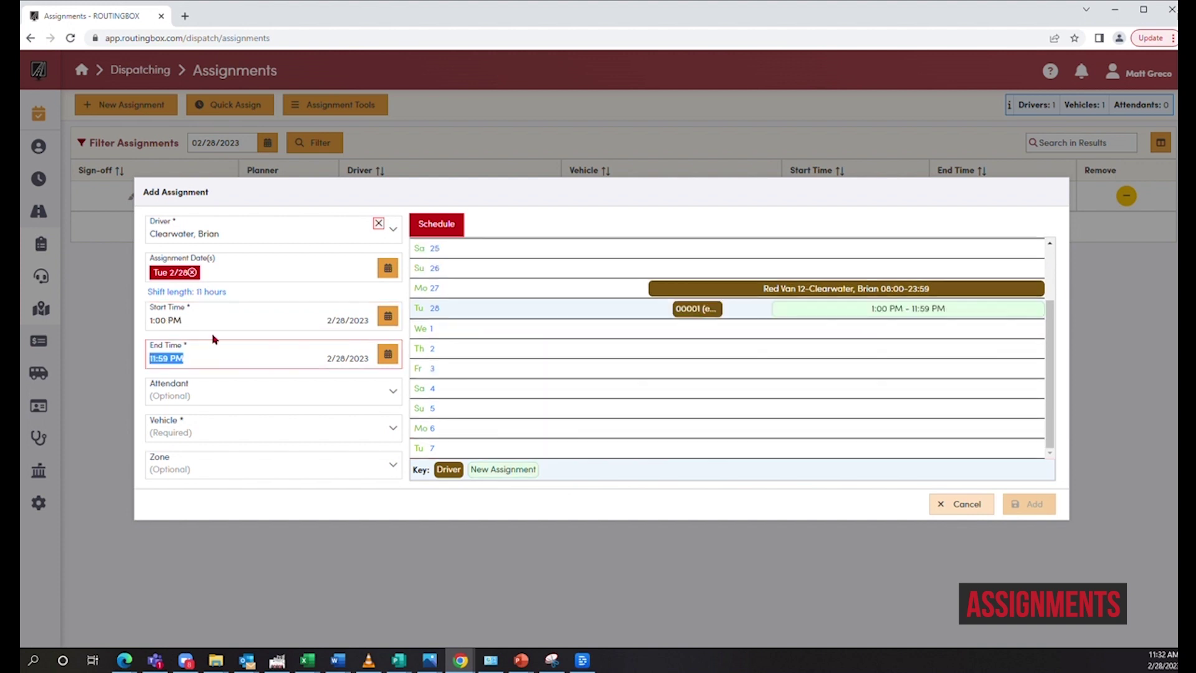
# Choose Red Van 12 as the vehicle, check the driver and vehicle schedule, and add the assignment
pyautogui.click(225, 426)
pyautogui.click(218, 516)
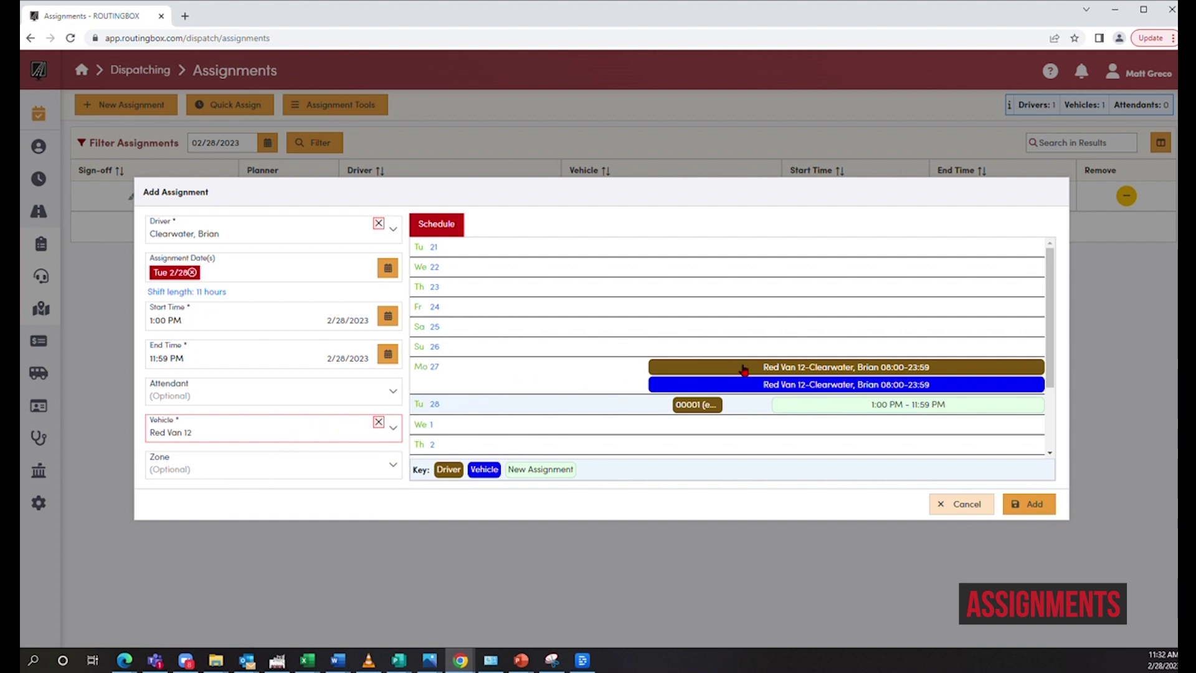
pyautogui.scroll(-1, 750, 387)
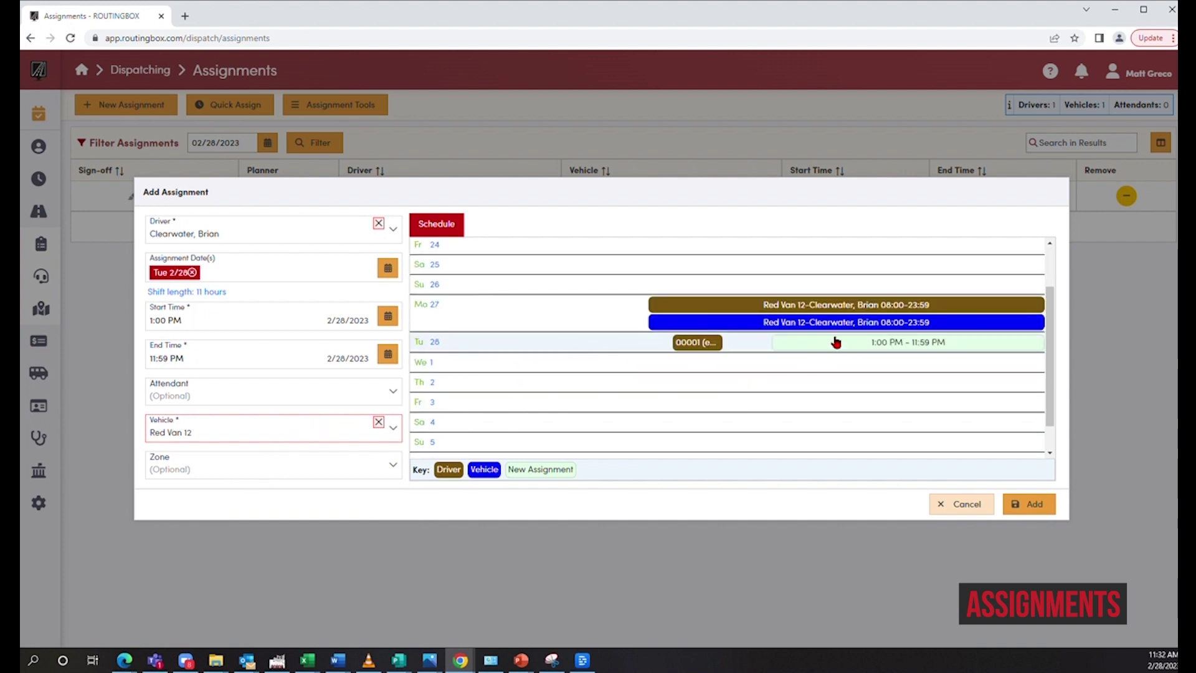
pyautogui.moveTo(835, 342)
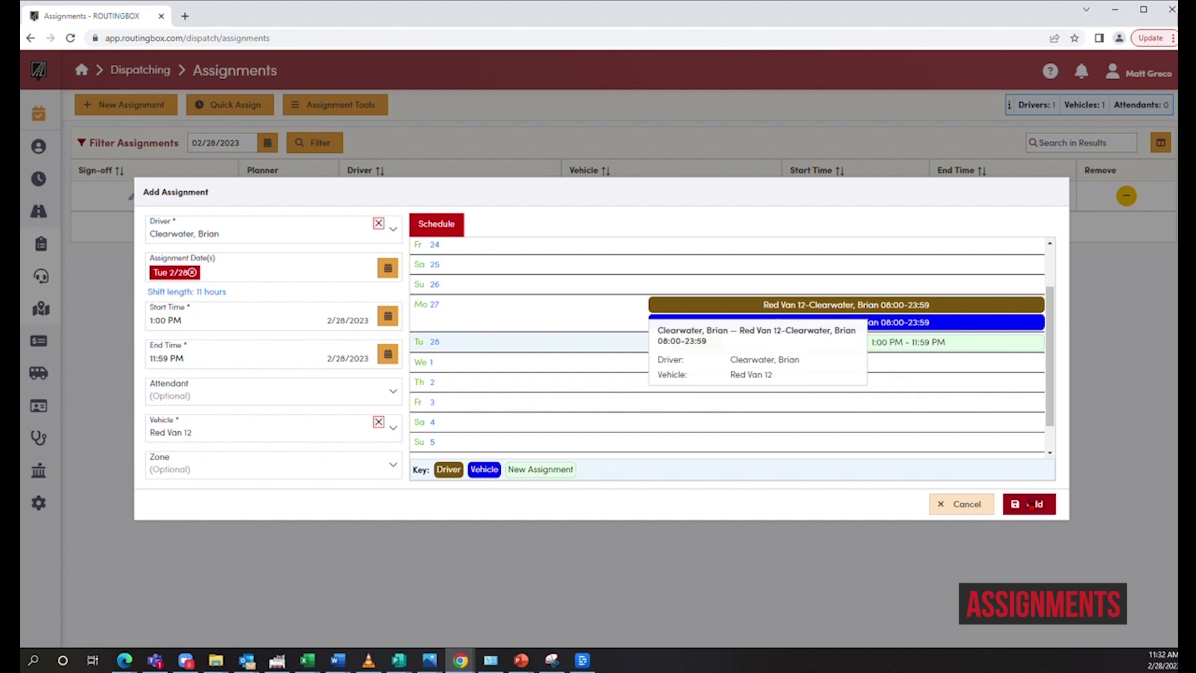
pyautogui.click(1031, 506)
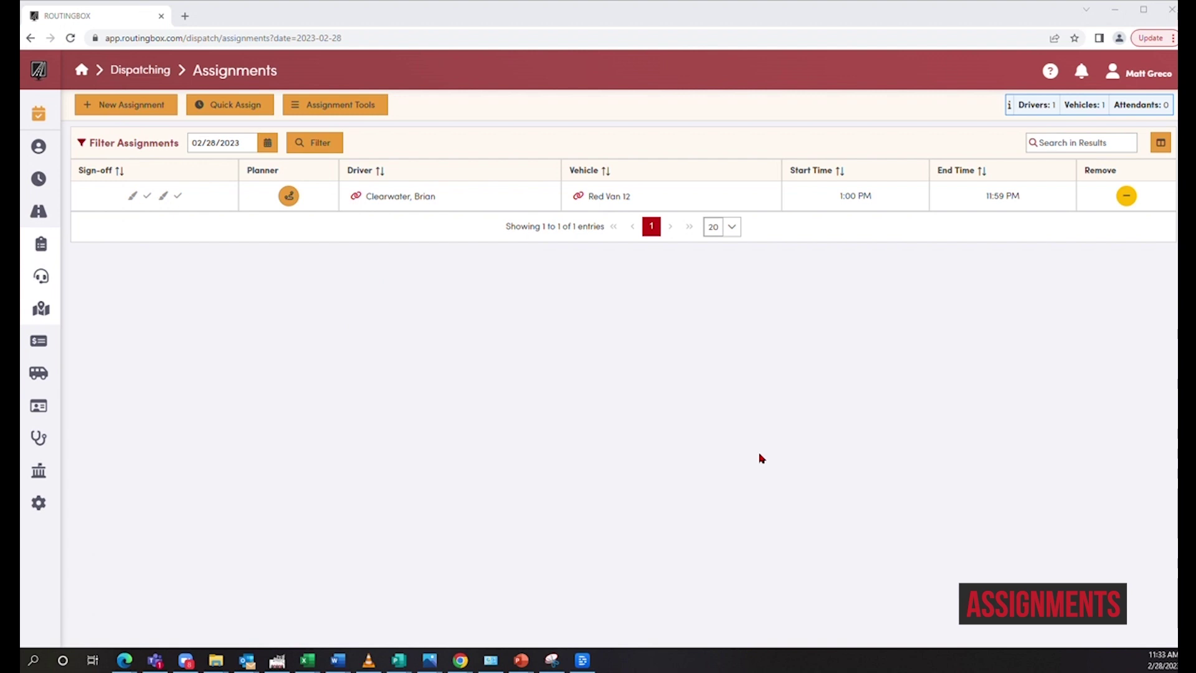
# Review the assignment tools and expand the assignment filters to view the department and zone choices
pyautogui.click(349, 105)
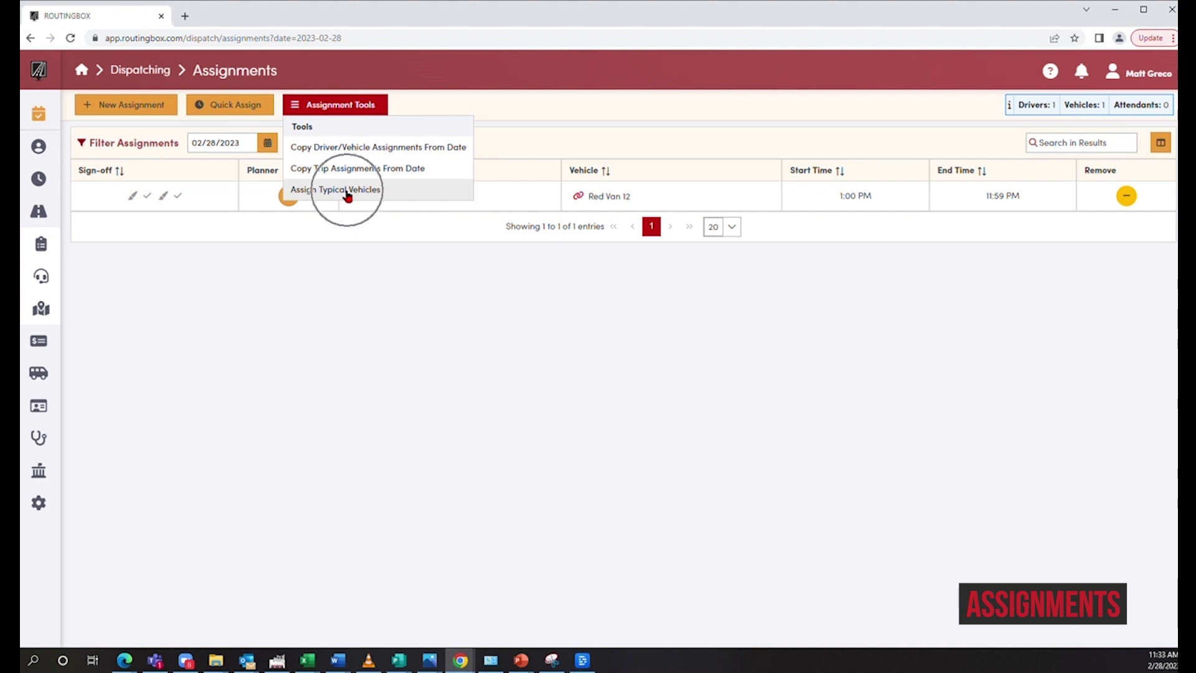
pyautogui.click(332, 106)
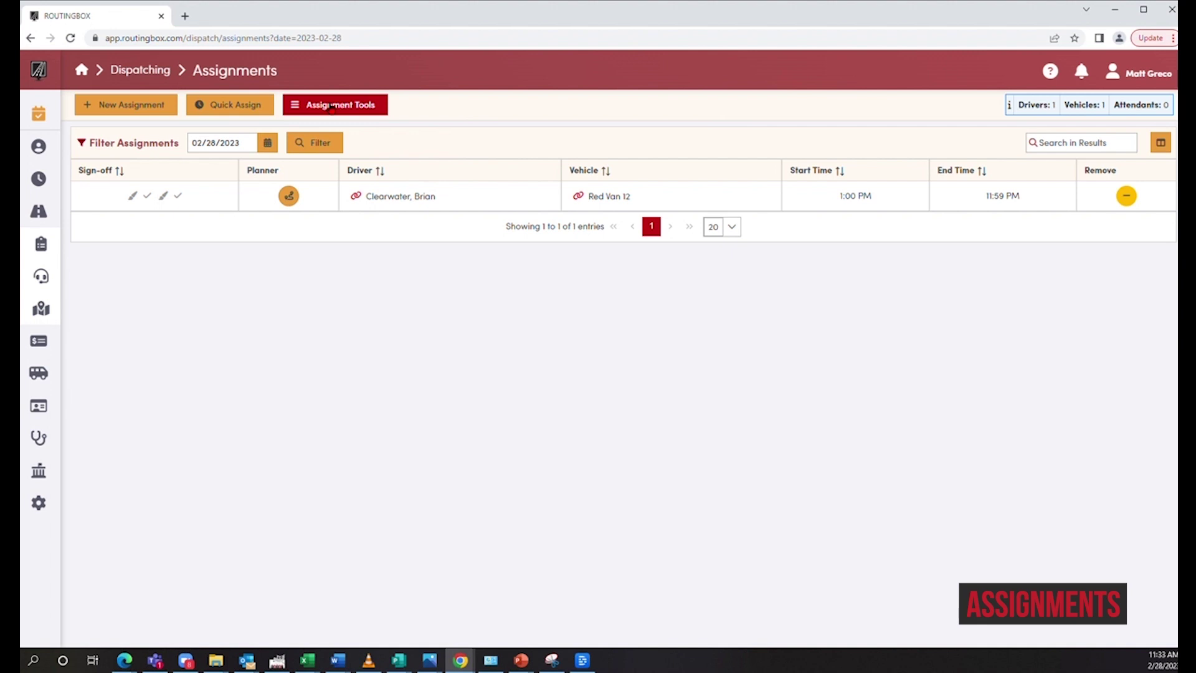
pyautogui.click(113, 147)
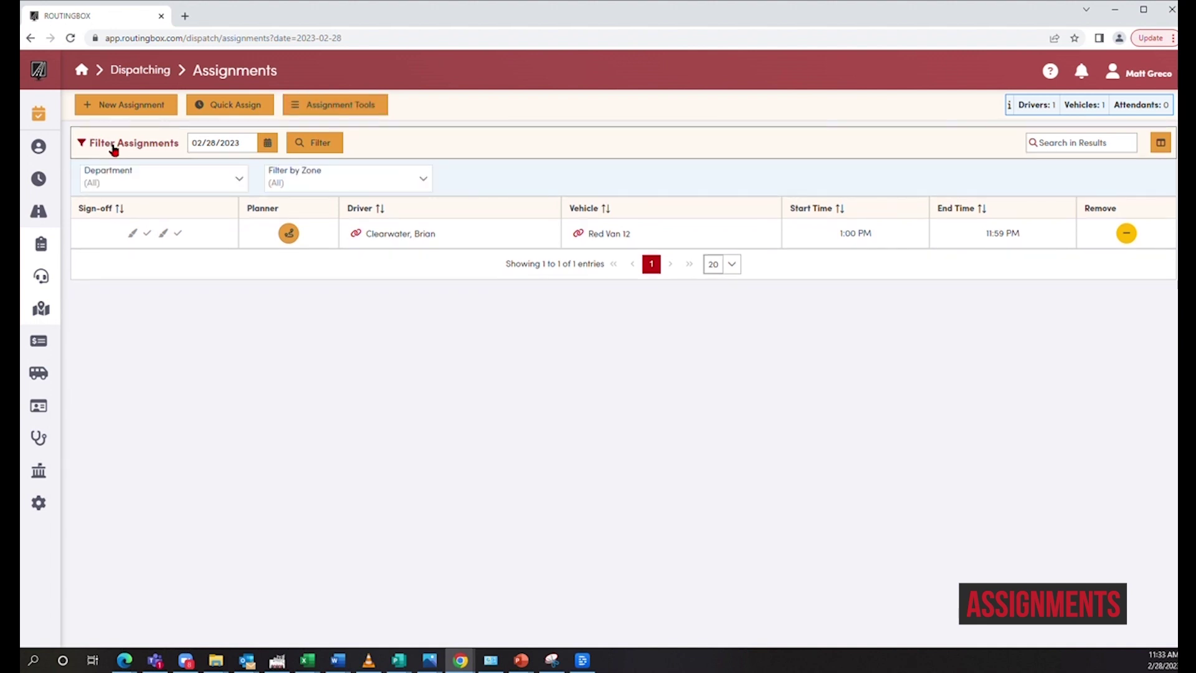
pyautogui.click(235, 178)
pyautogui.click(416, 180)
pyautogui.click(418, 180)
# Review the available and selected columns of the assignments list and apply the current column selection
pyautogui.click(1159, 145)
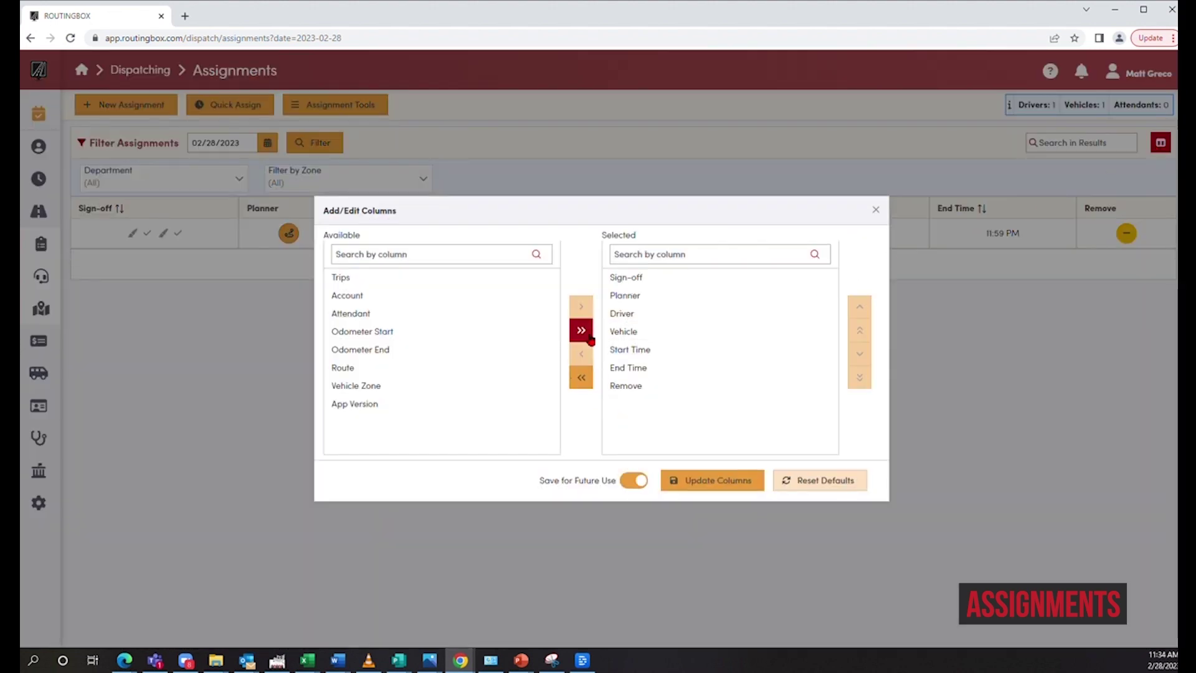
pyautogui.click(716, 484)
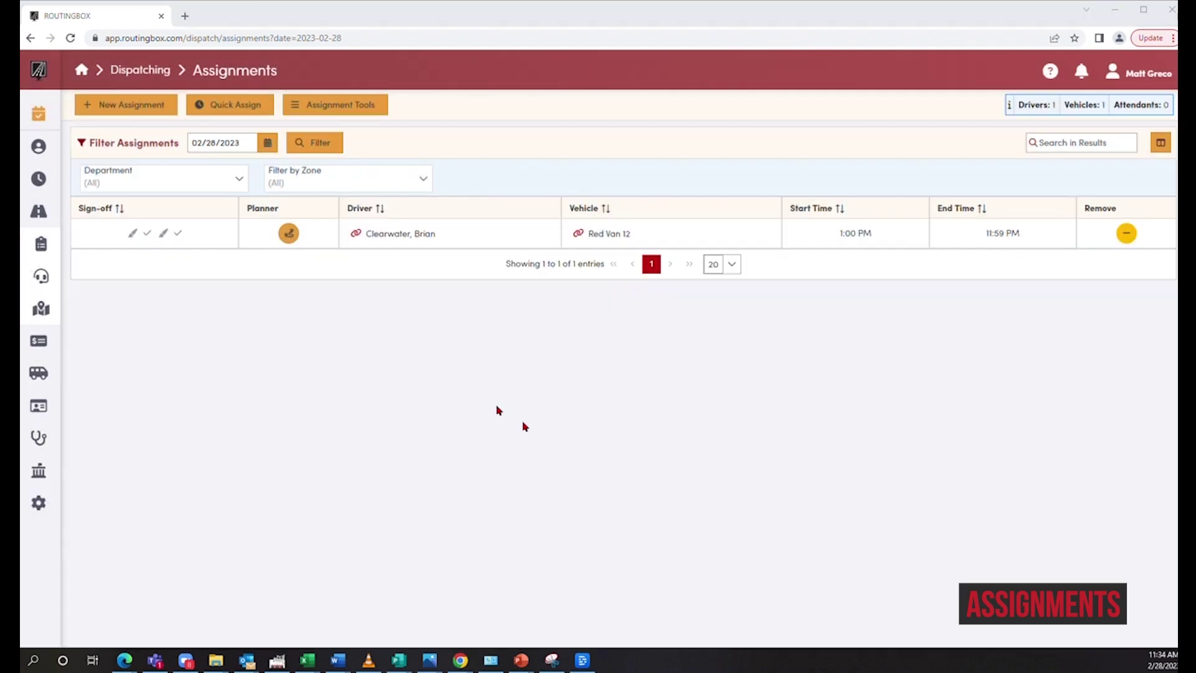
# View the assignment planner for the Red Van 12 assignment and close it without adding trips
pyautogui.moveTo(133, 234)
pyautogui.click(287, 233)
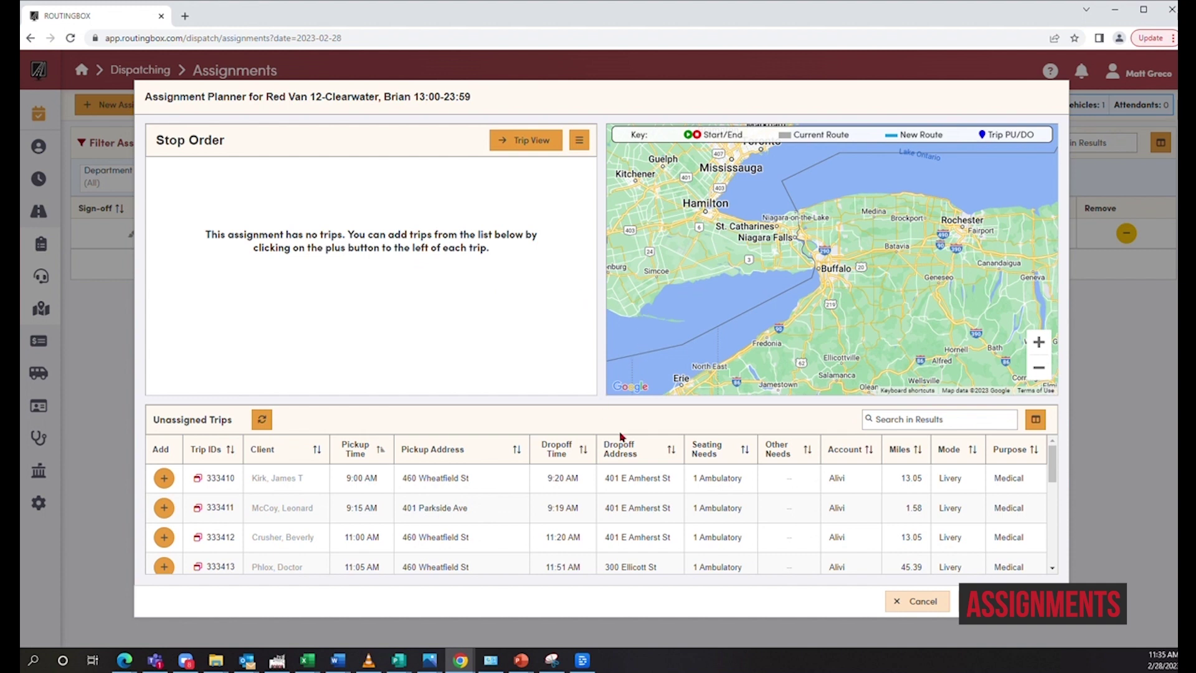
pyautogui.click(921, 602)
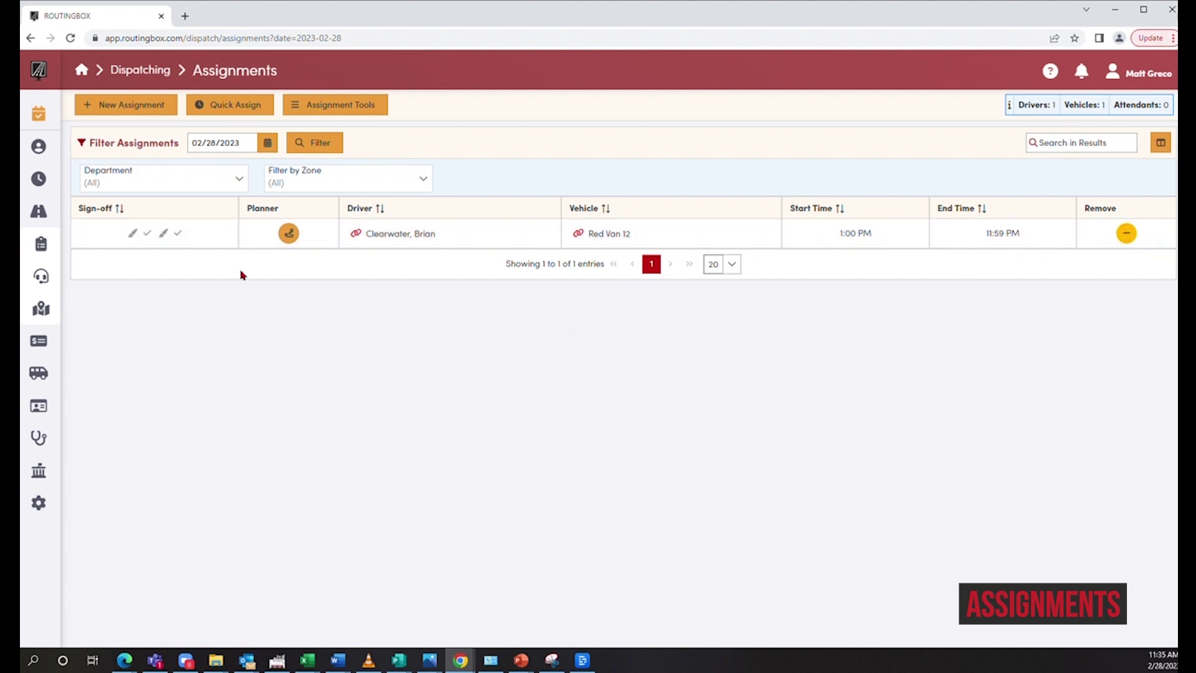
# Run Quick Assign with multi-loading allowed, existing assignments overwritten and driver qualifications unchecked
pyautogui.click(219, 106)
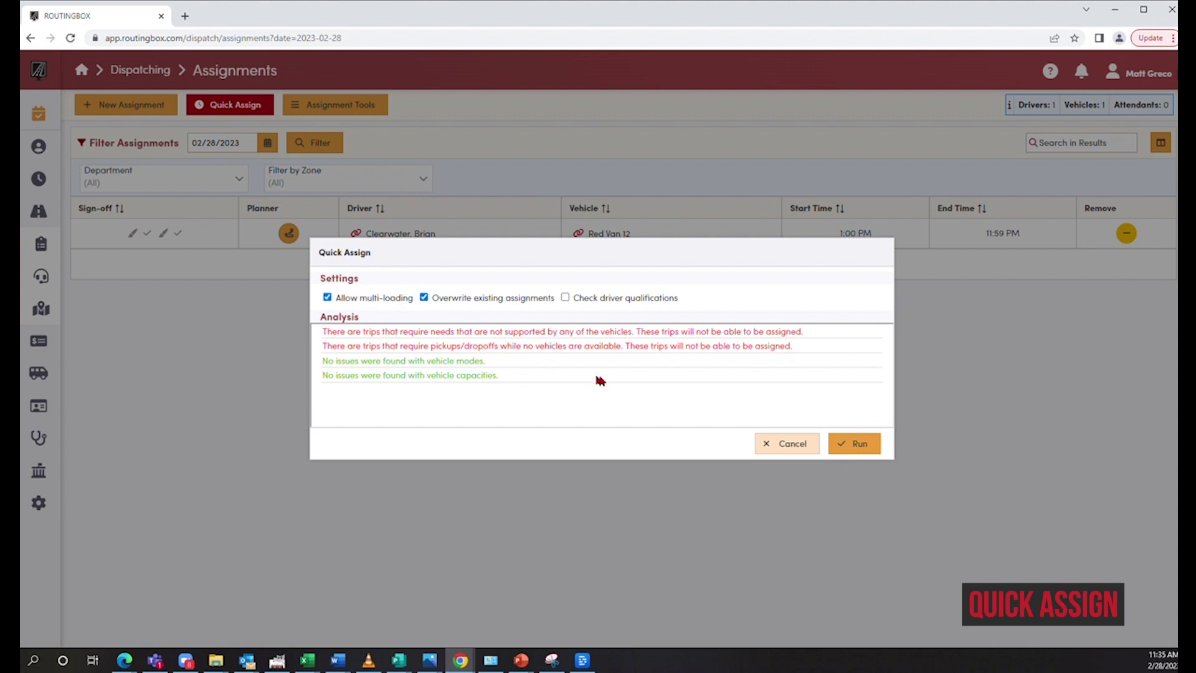
pyautogui.click(849, 447)
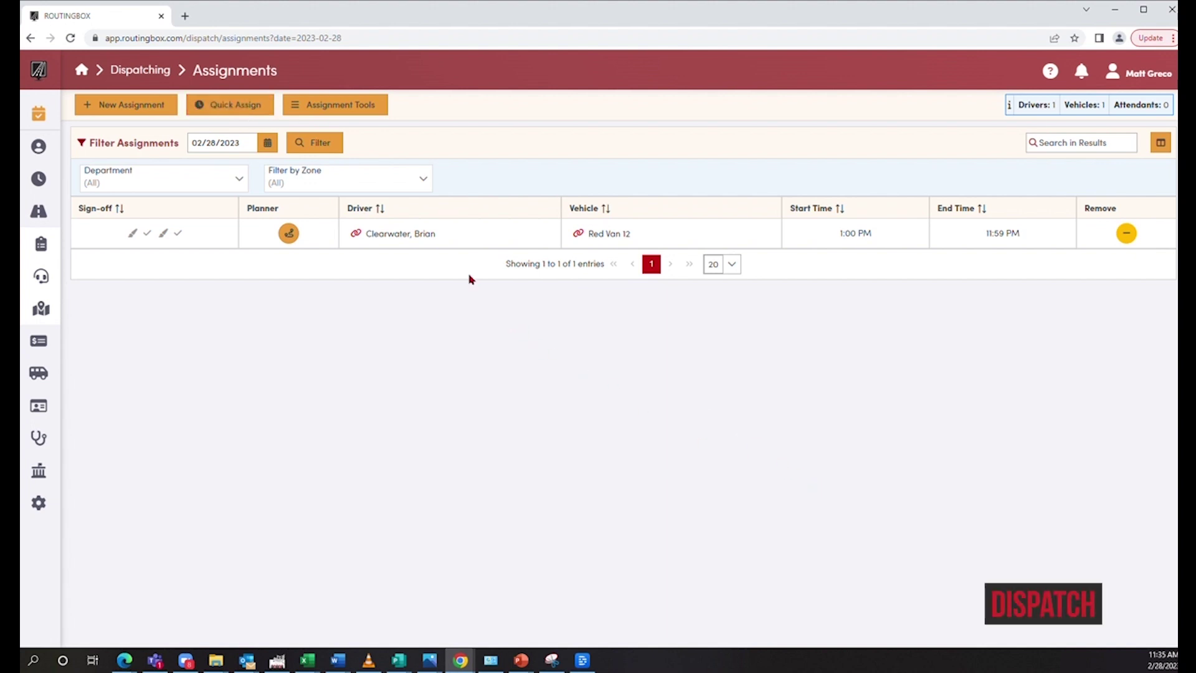
# Open the Dispatch page and look through the pending trips from 9:00 AM through 11:00 AM
pyautogui.moveTo(41, 245)
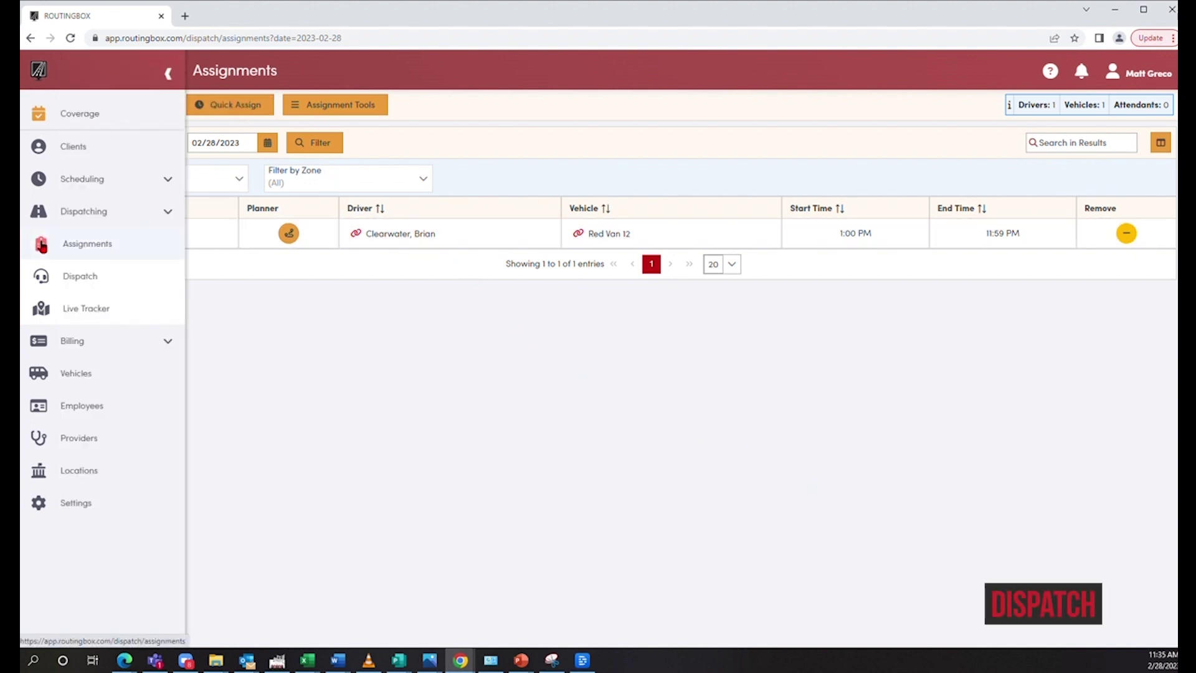
pyautogui.click(51, 285)
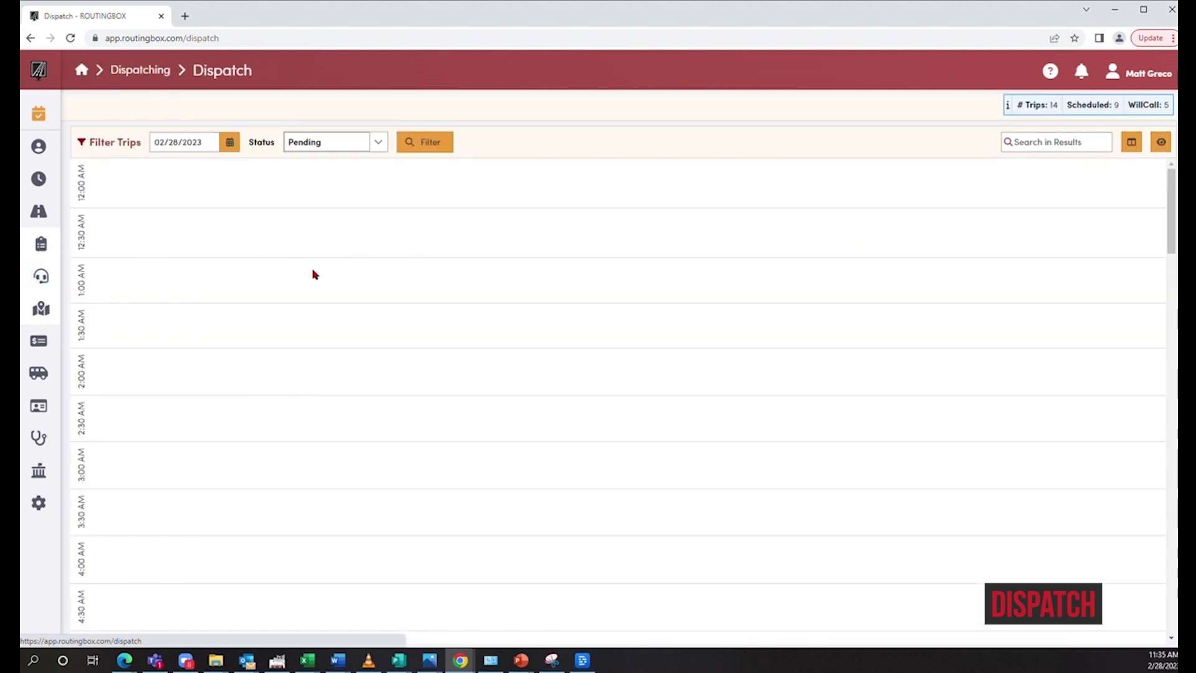
pyautogui.scroll(-7, 315, 274)
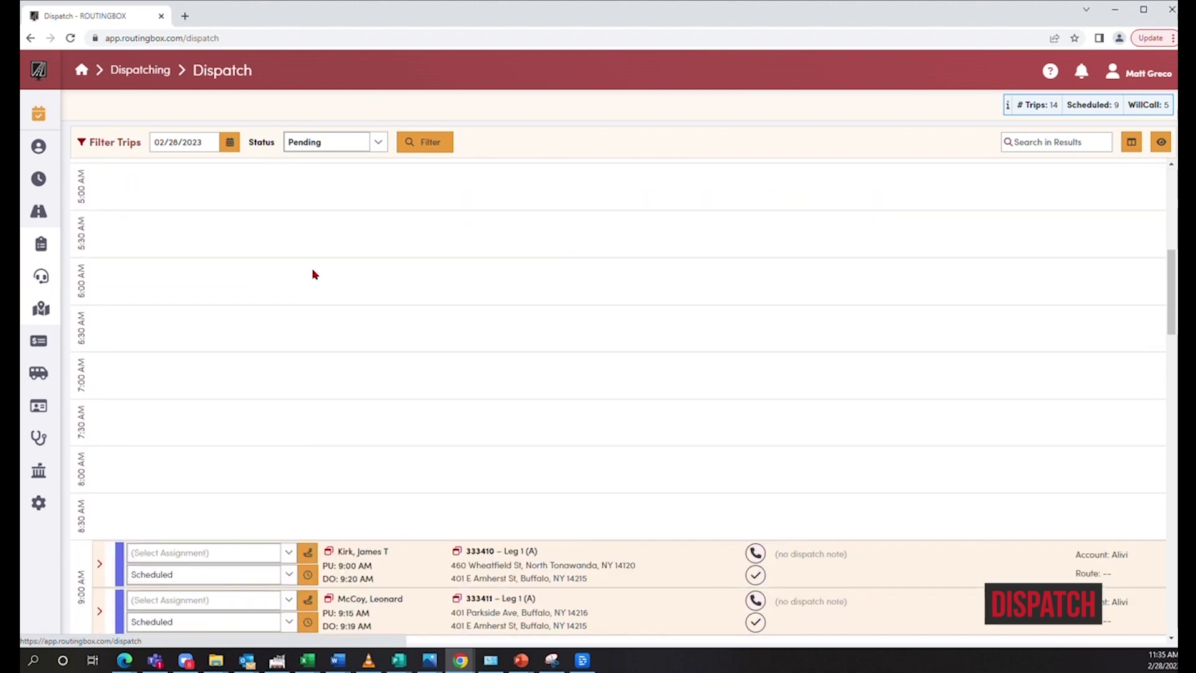
pyautogui.scroll(-8, 315, 274)
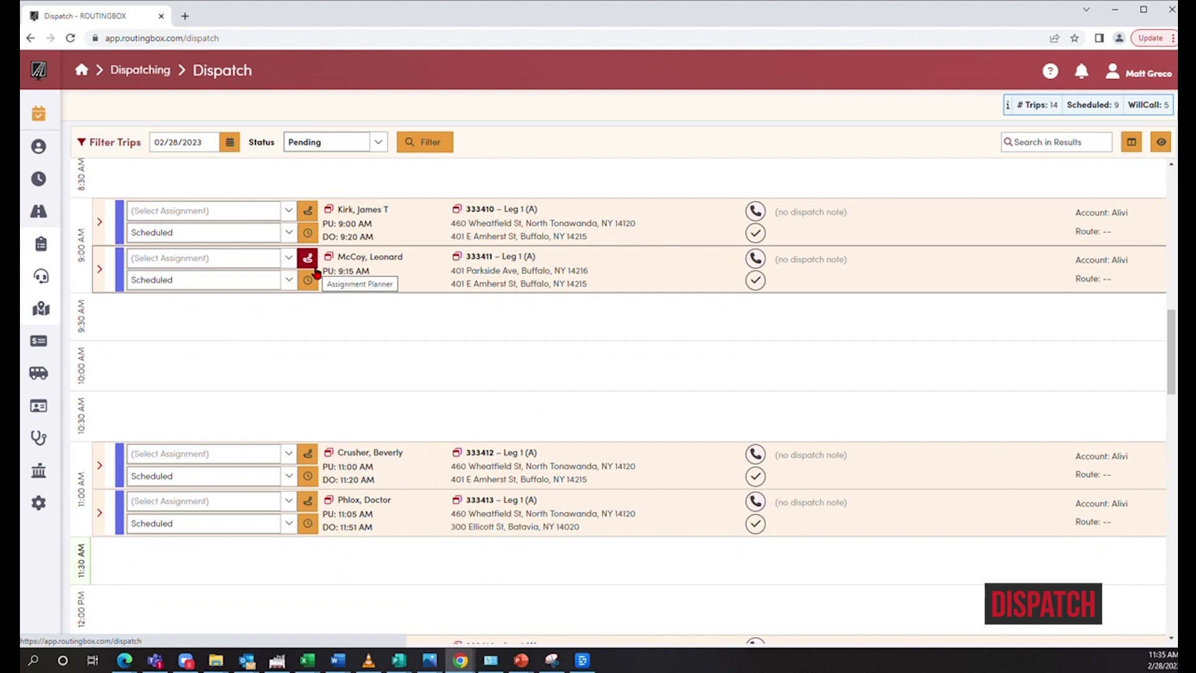
# View the Dispatch page's view customization options and close them without saving changes
pyautogui.click(62, 181)
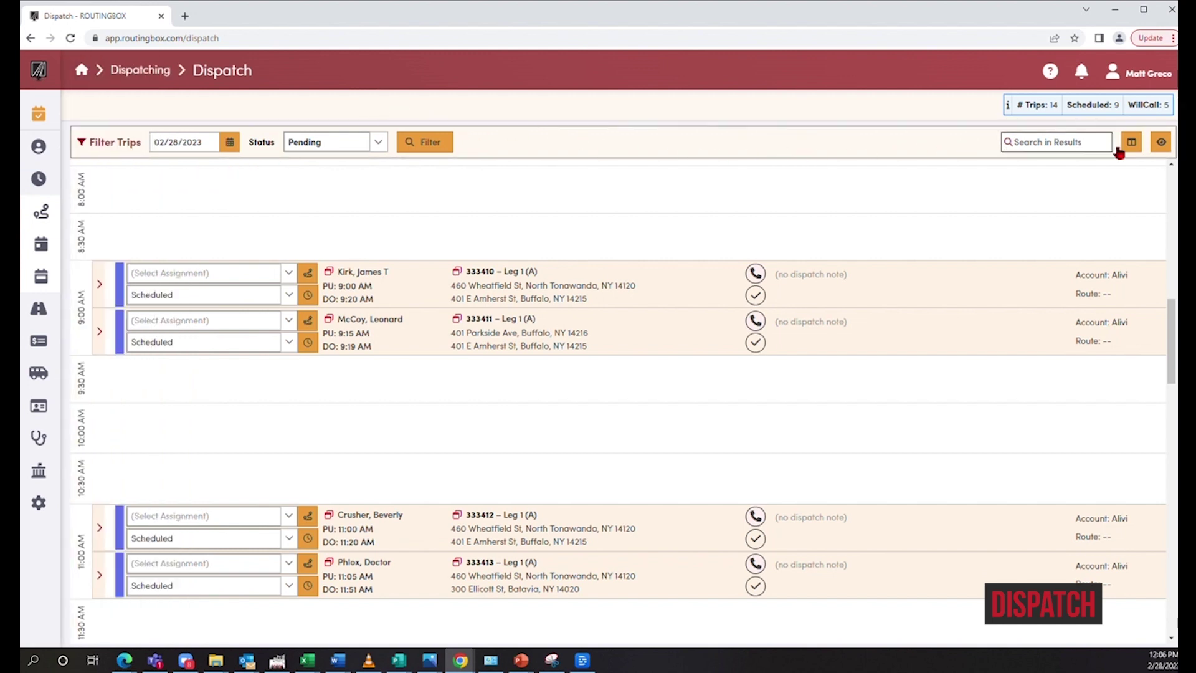
pyautogui.click(1162, 147)
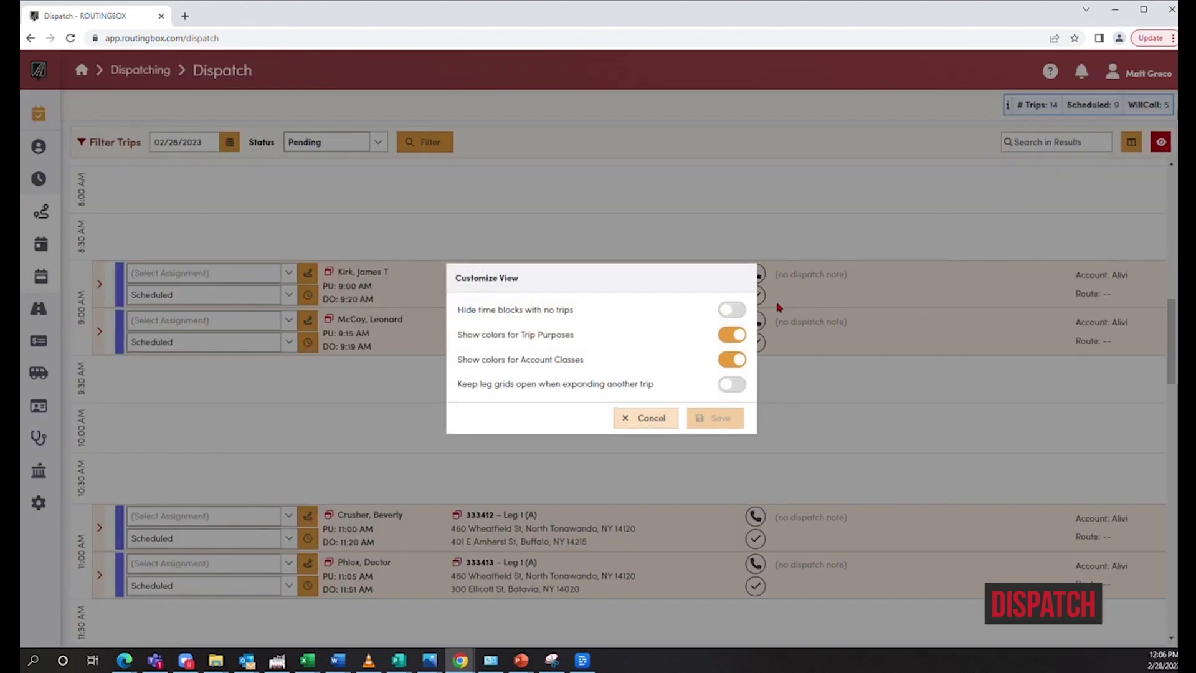
pyautogui.click(658, 418)
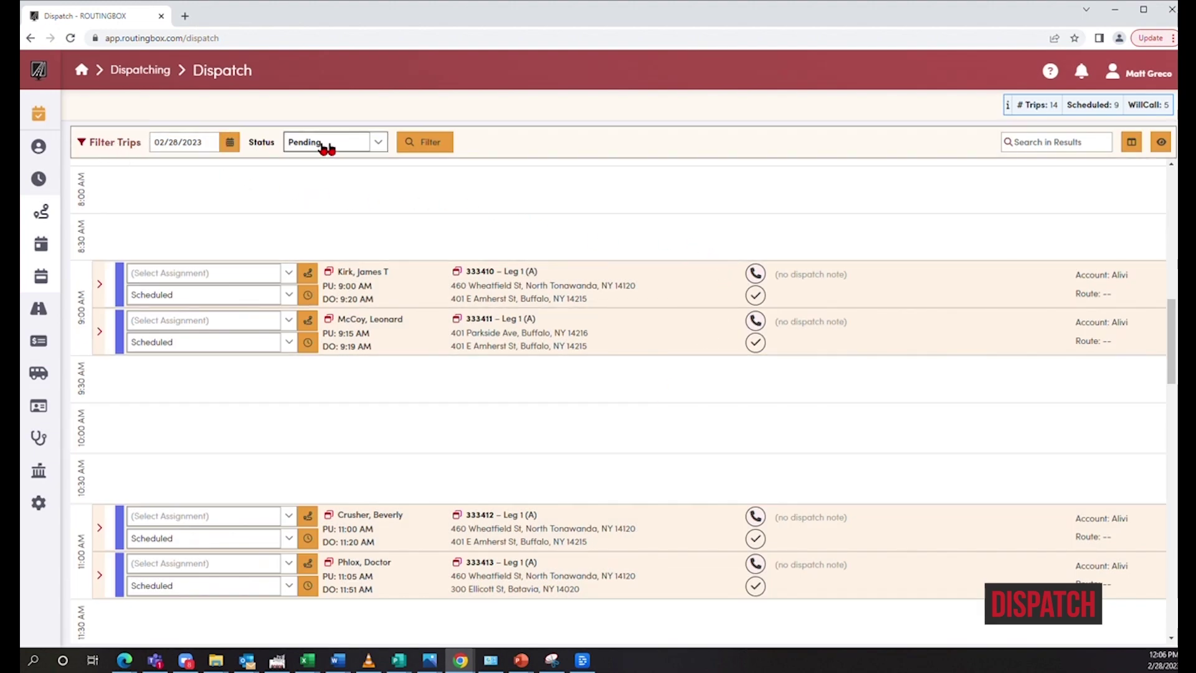
# View the trip status choices and expand the trip filters for assignment, trip purpose and mode
pyautogui.click(377, 142)
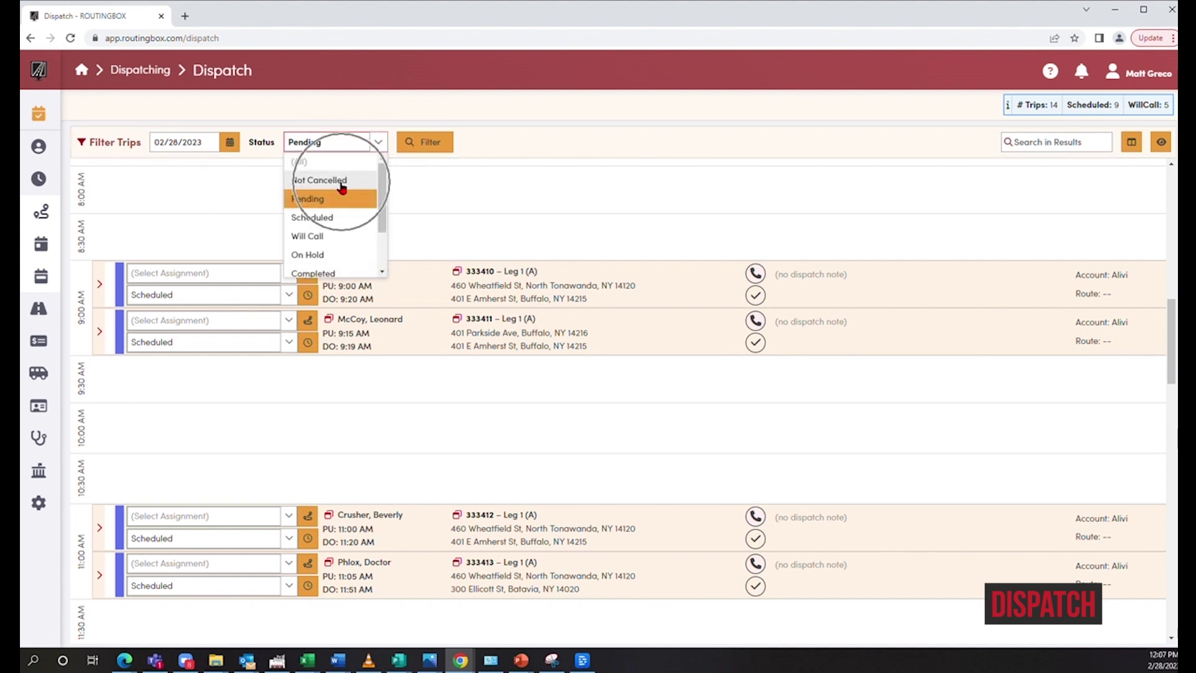
pyautogui.click(107, 143)
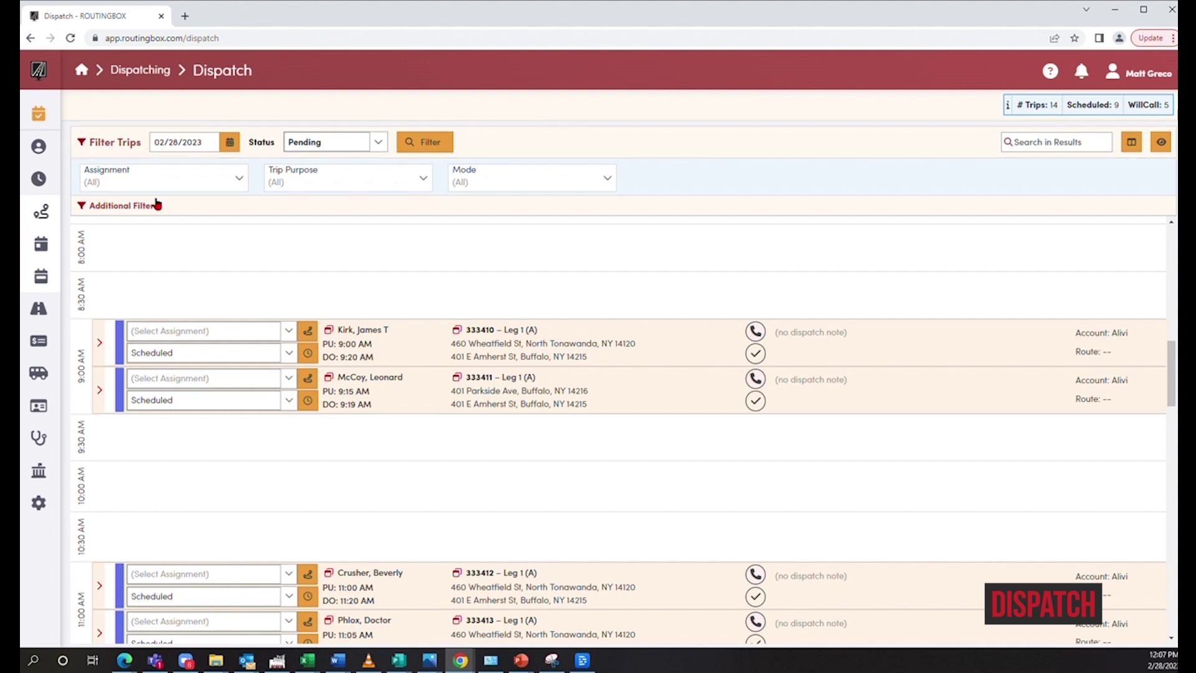
# Assign the second 1:45 PM trip to the suggested Red Van 12 assignment in the Assignment Planner, review the stop order and save
pyautogui.click(286, 338)
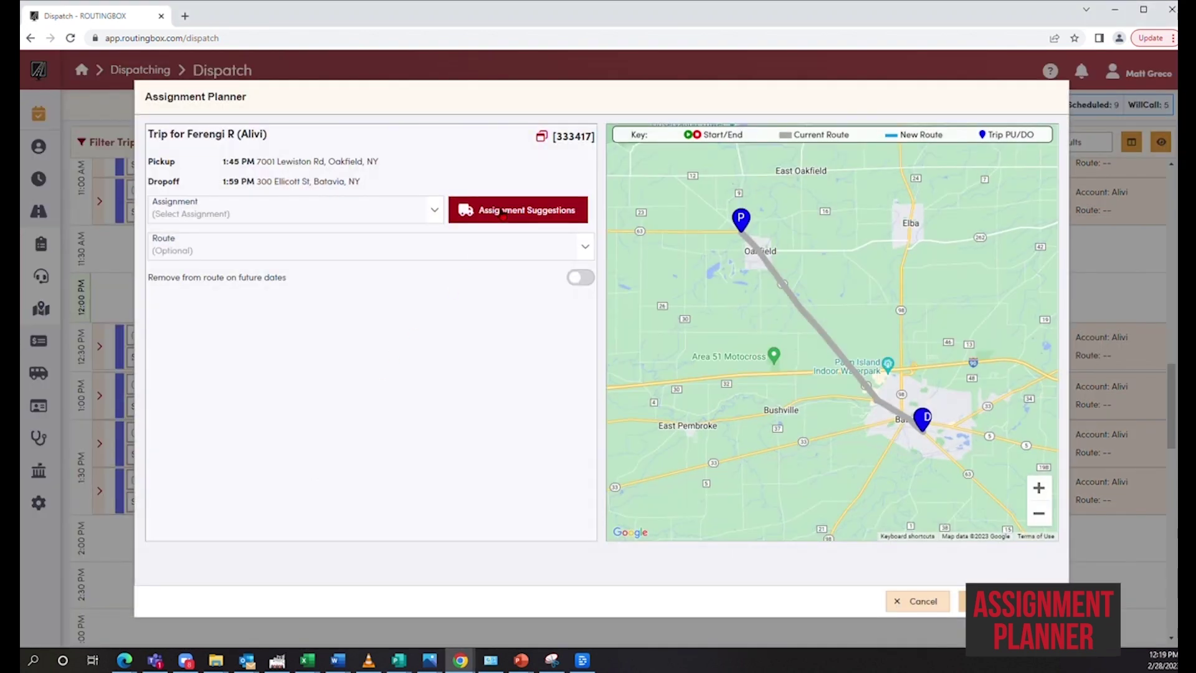
pyautogui.click(503, 214)
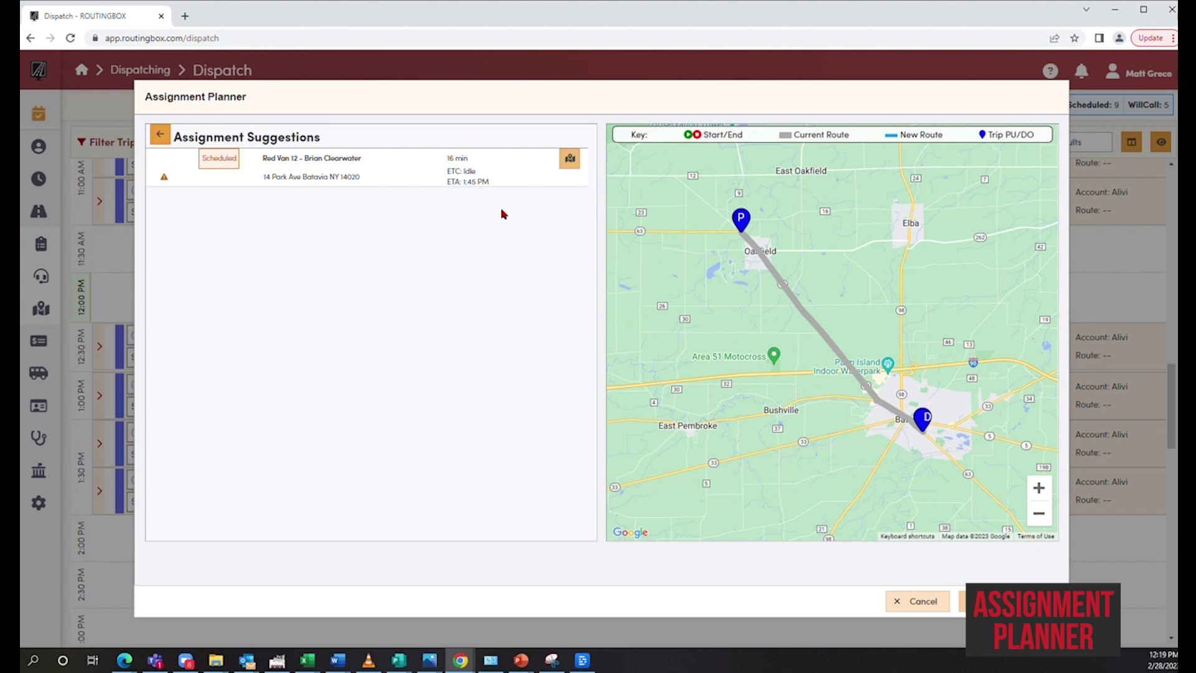
pyautogui.click(283, 168)
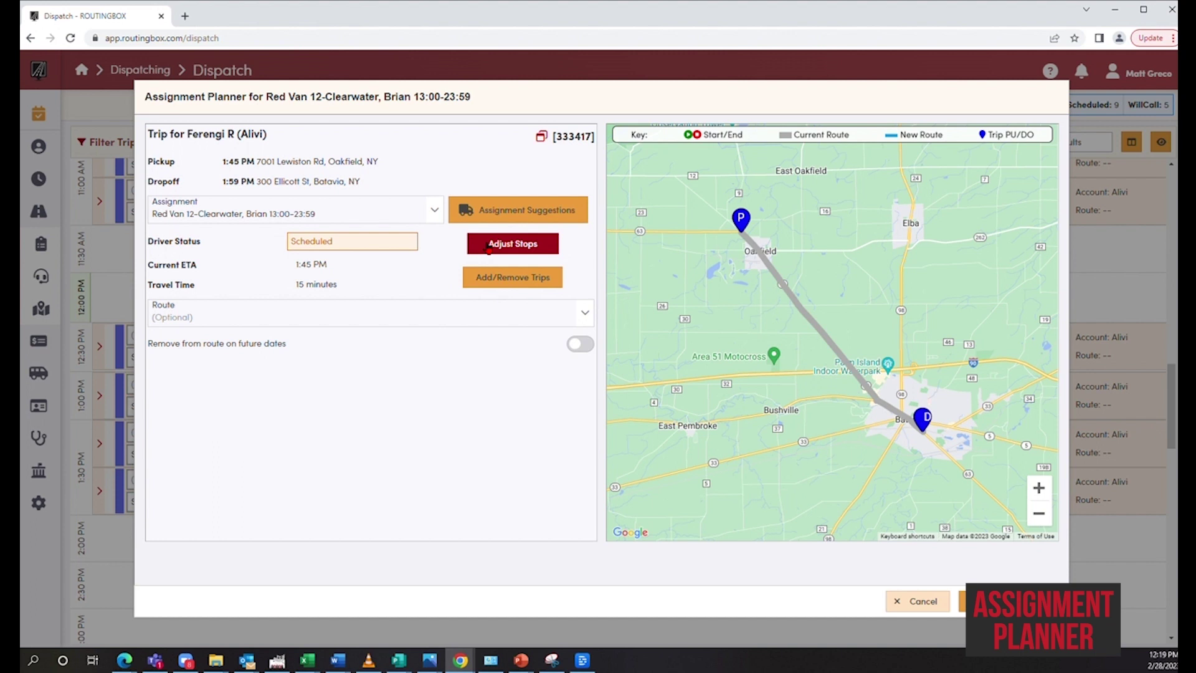
pyautogui.click(489, 247)
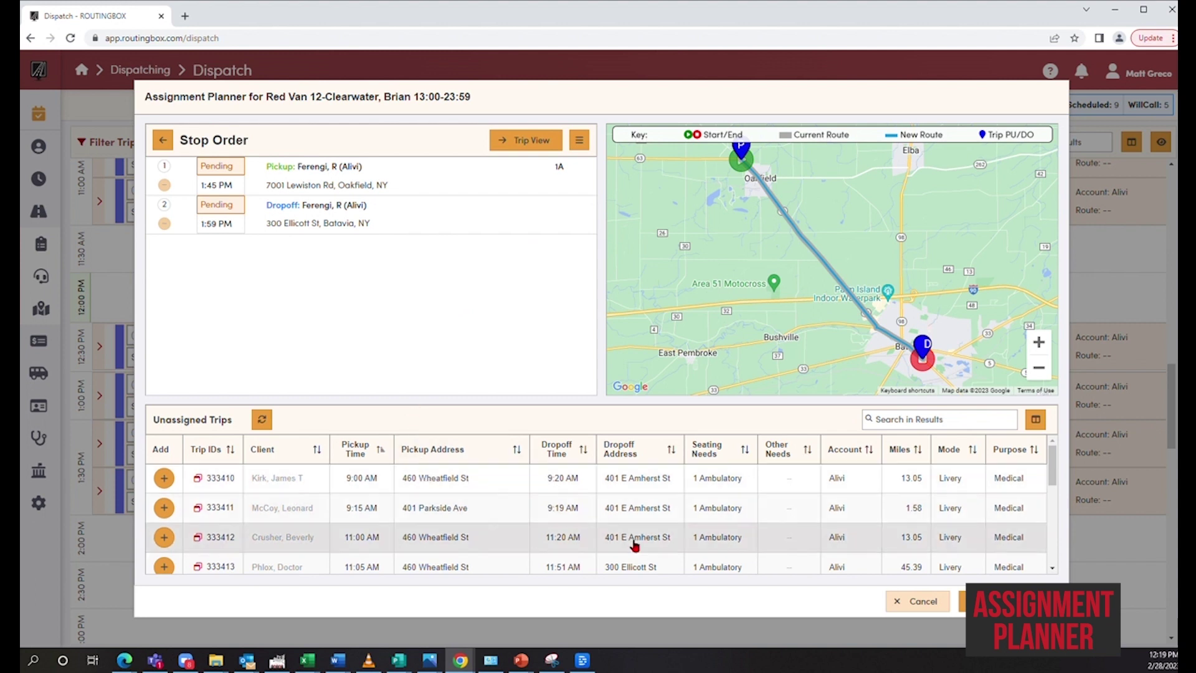
pyautogui.click(962, 601)
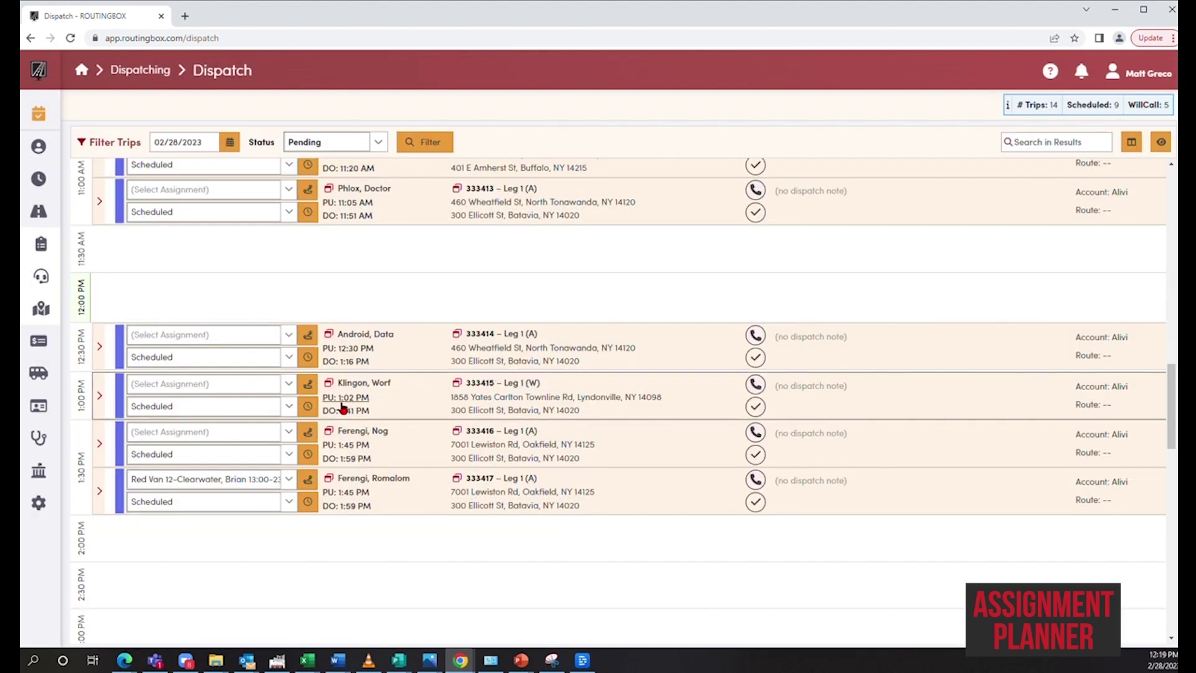
# Look through the status choices for the second 1:45 PM trip, from Scheduled to Cancelled, without changing its status
pyautogui.click(290, 502)
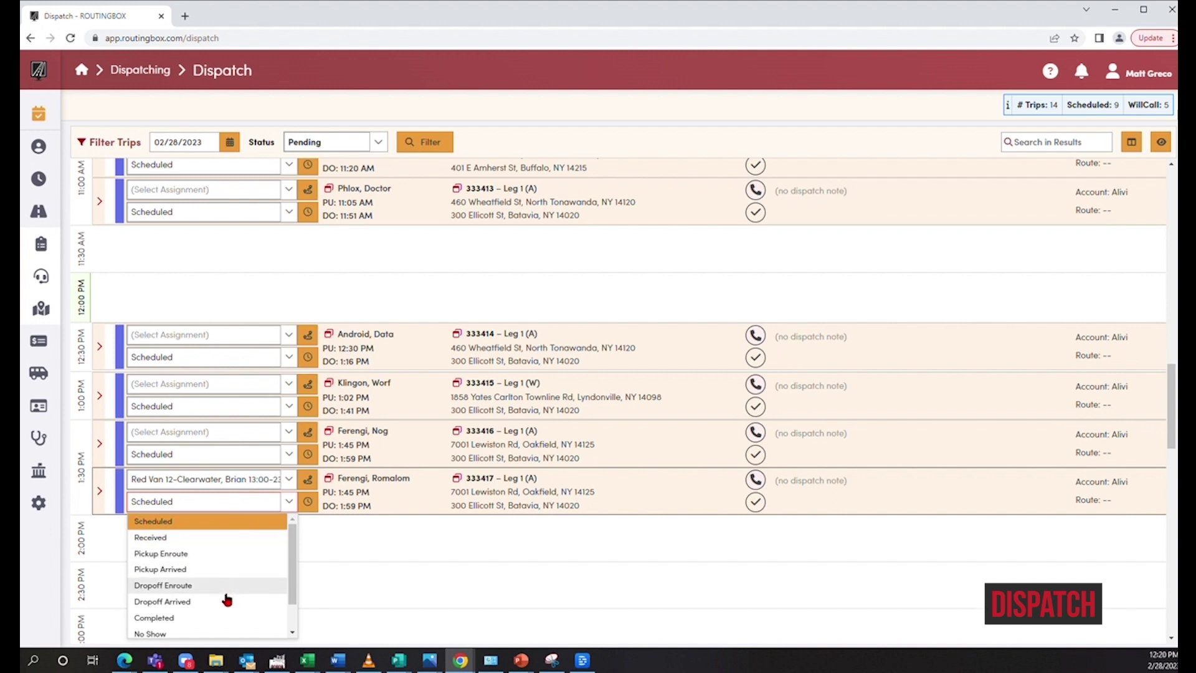
pyautogui.scroll(-2, 226, 595)
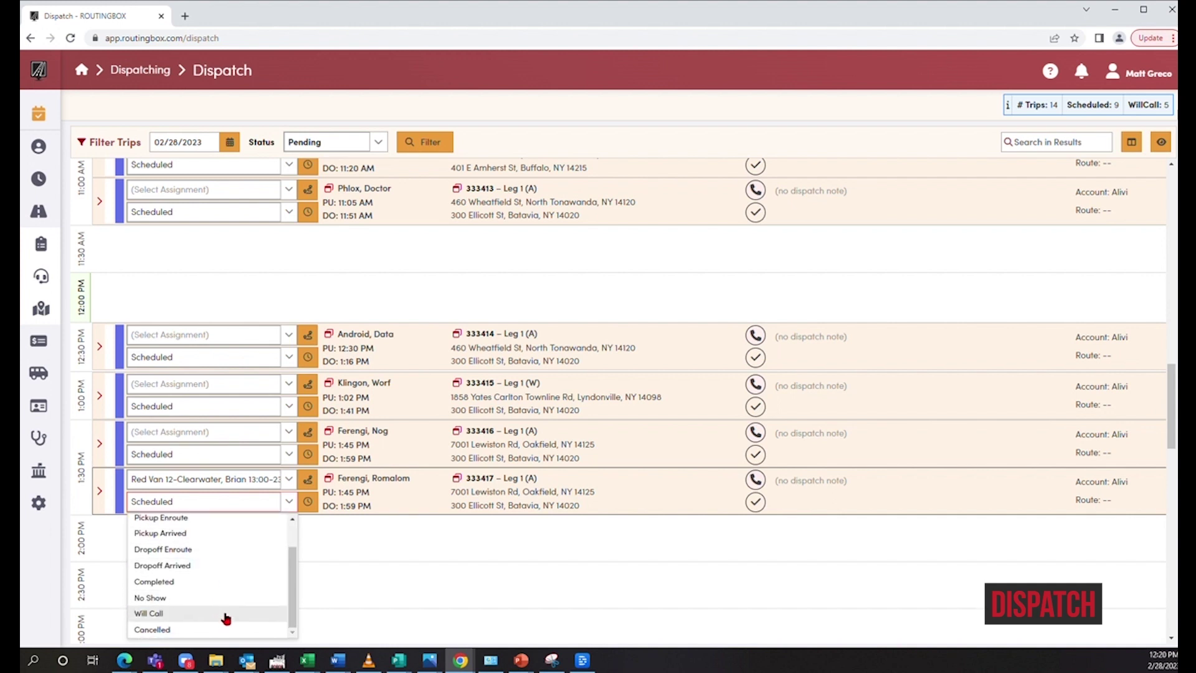
pyautogui.scroll(2, 235, 576)
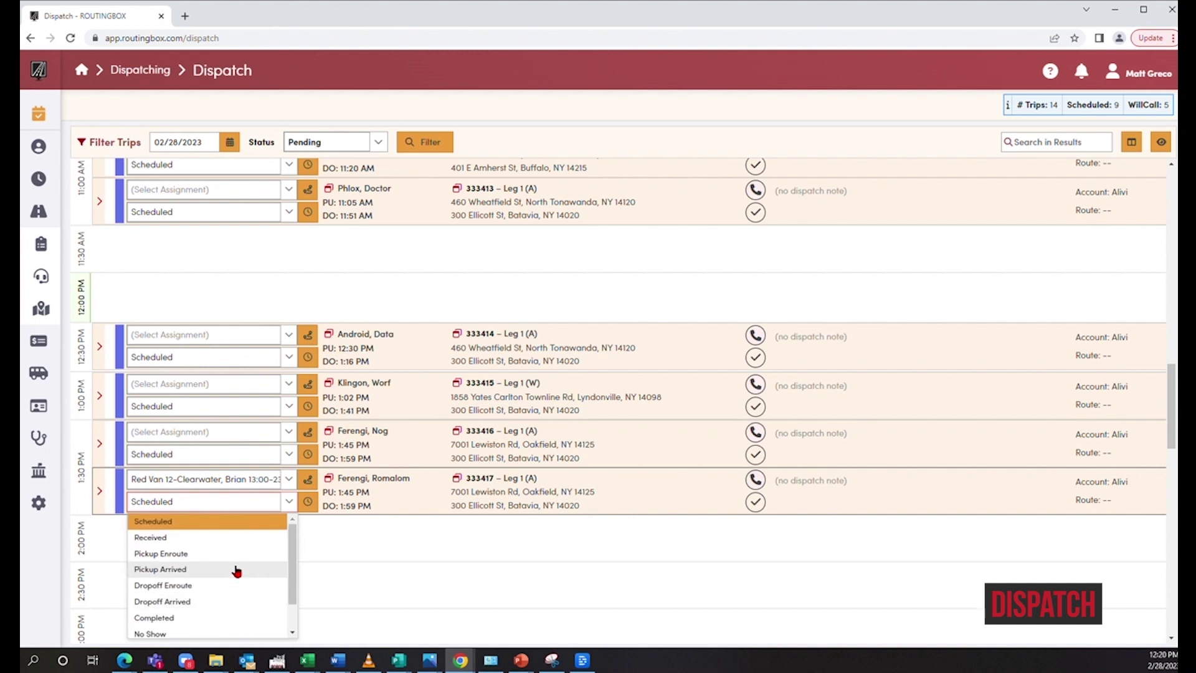
# View the pickup and dropoff information for the second 1:45 PM trip and close it without applying changes
pyautogui.click(308, 502)
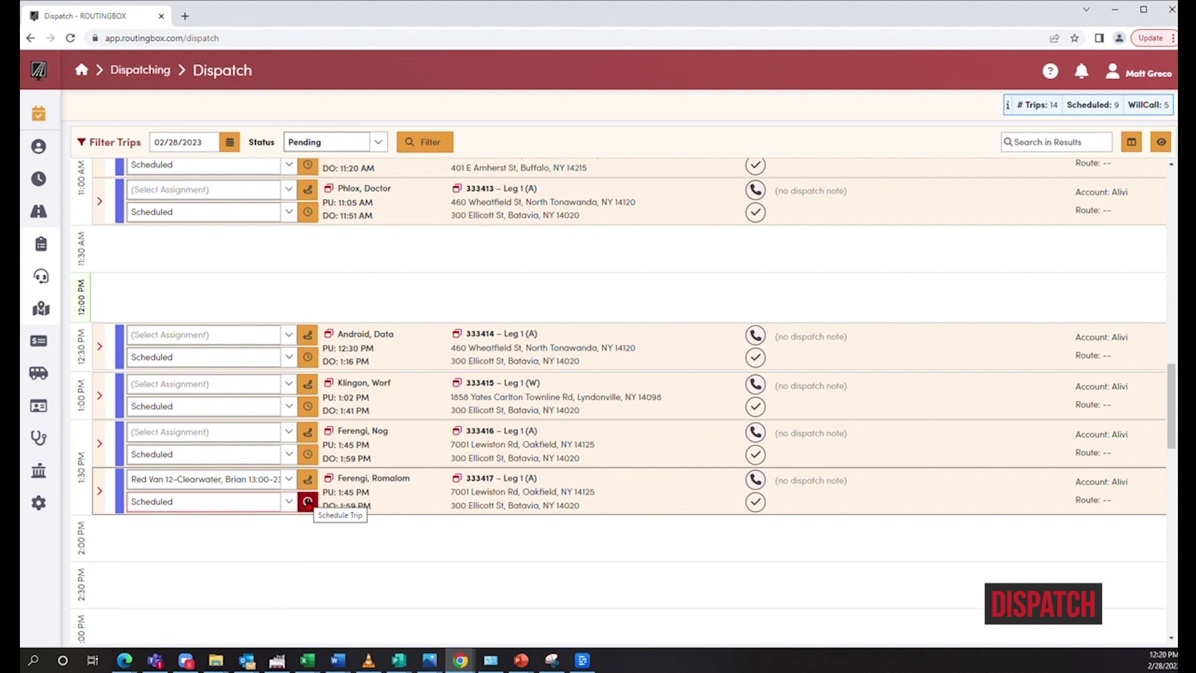
pyautogui.click(308, 502)
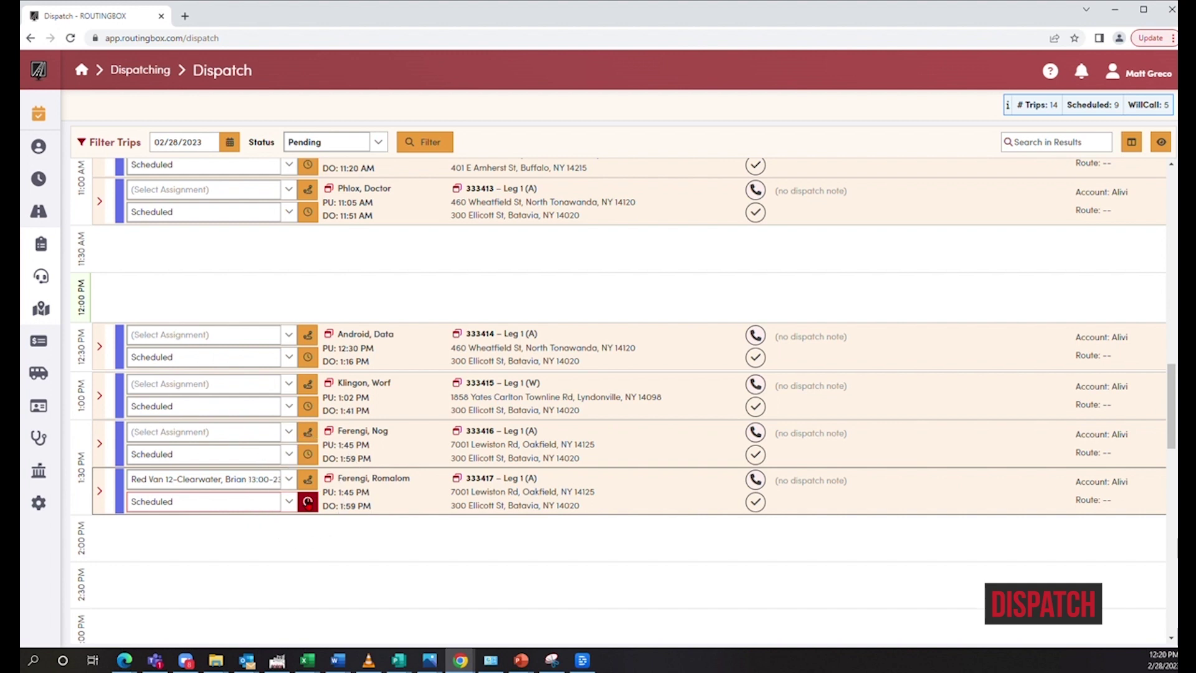
pyautogui.click(346, 494)
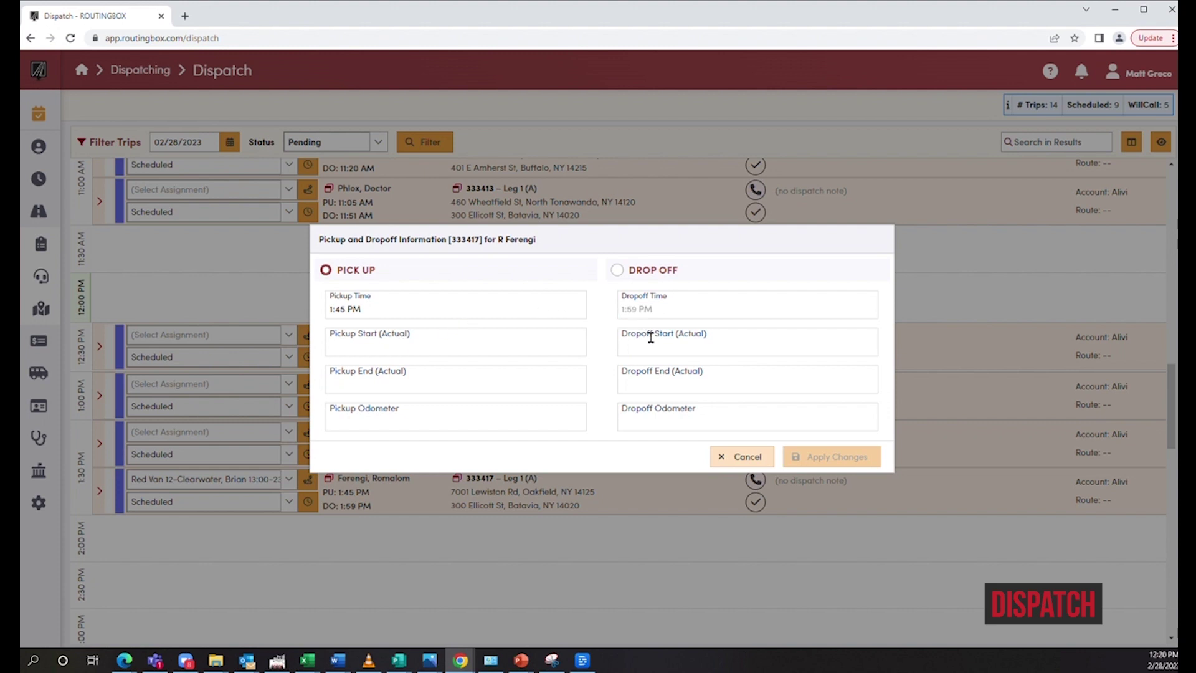
pyautogui.click(732, 455)
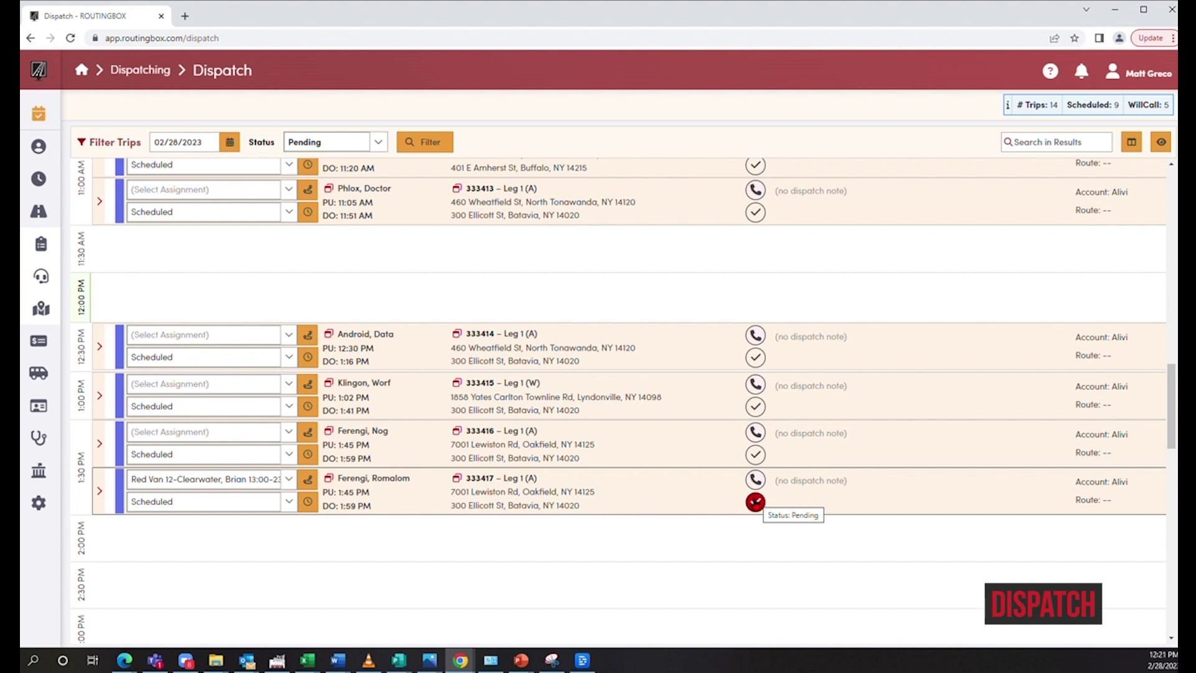
# Check the second 1:45 PM trip's status indicator, view its full Schedule Trip record and return to the Dispatch page
pyautogui.click(754, 502)
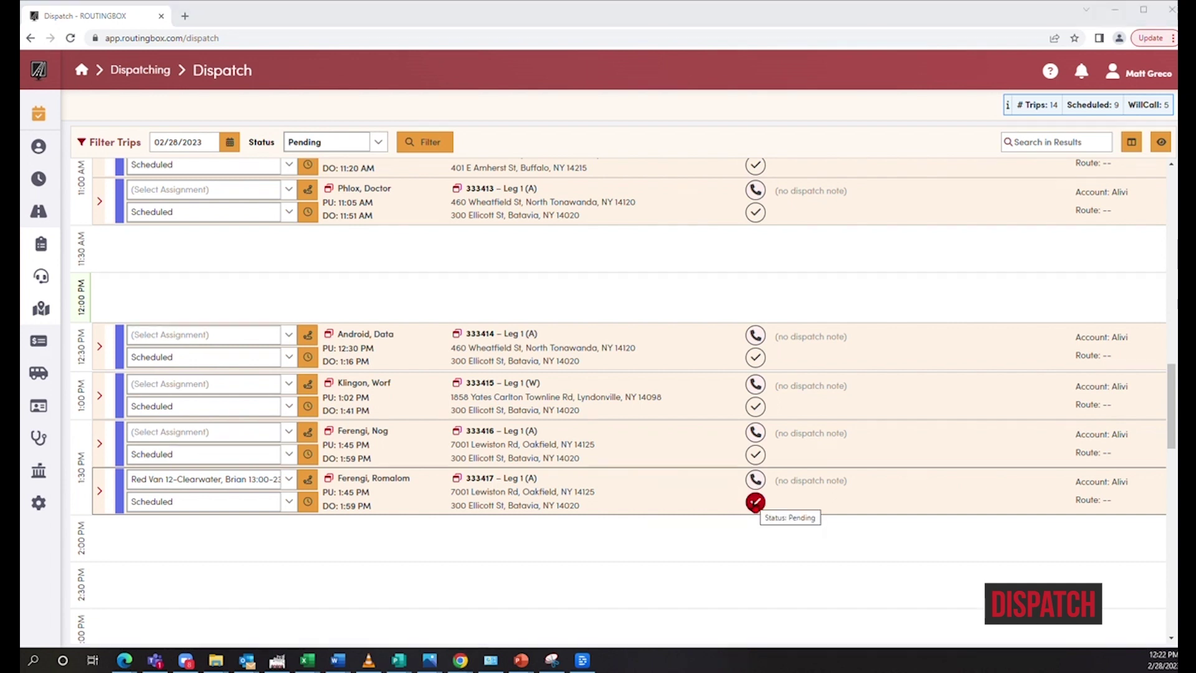
pyautogui.click(460, 480)
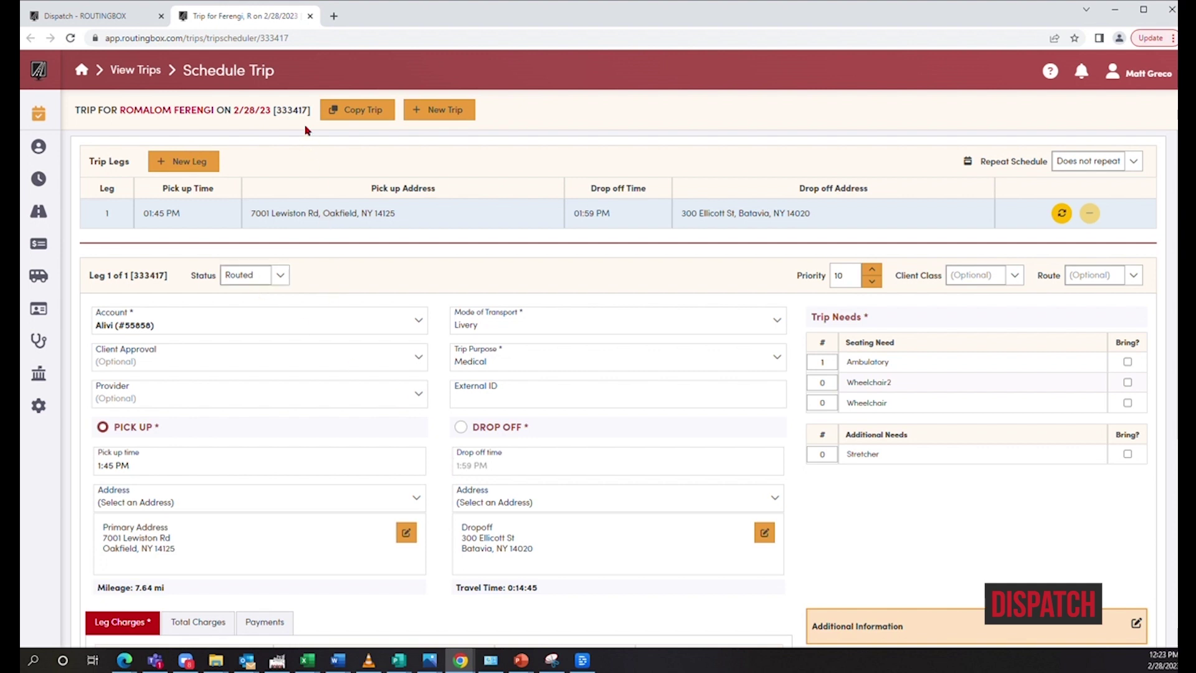
pyautogui.click(311, 17)
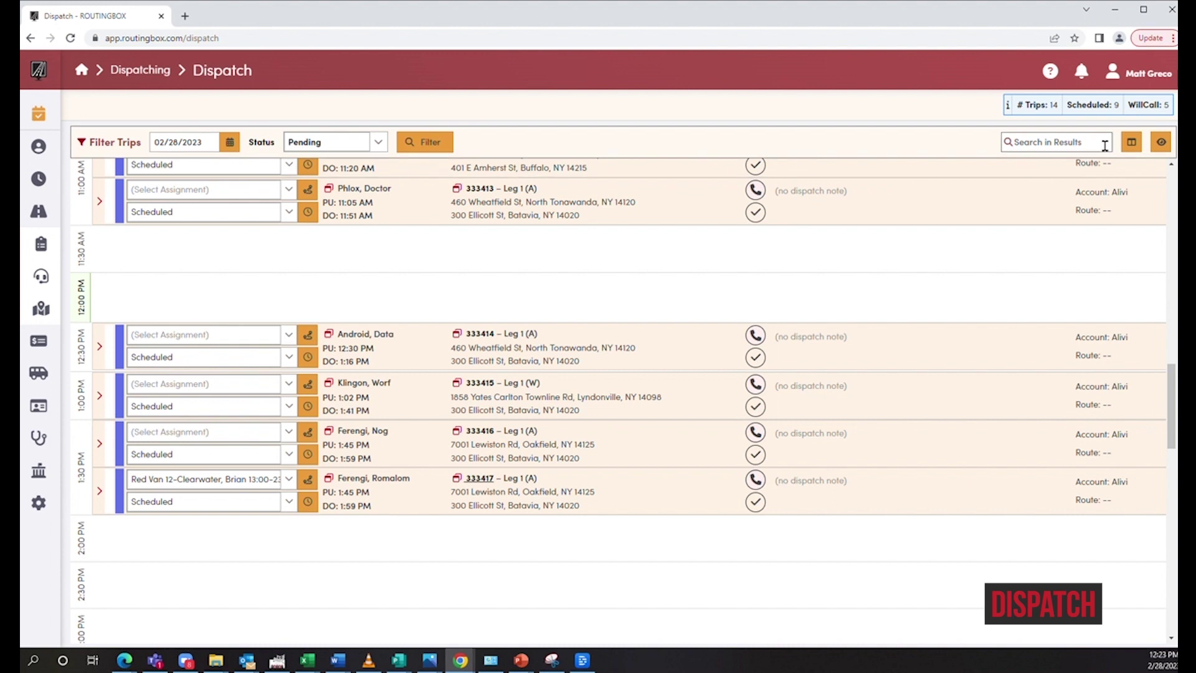
# Open the Dispatch page's column display options
pyautogui.click(1130, 145)
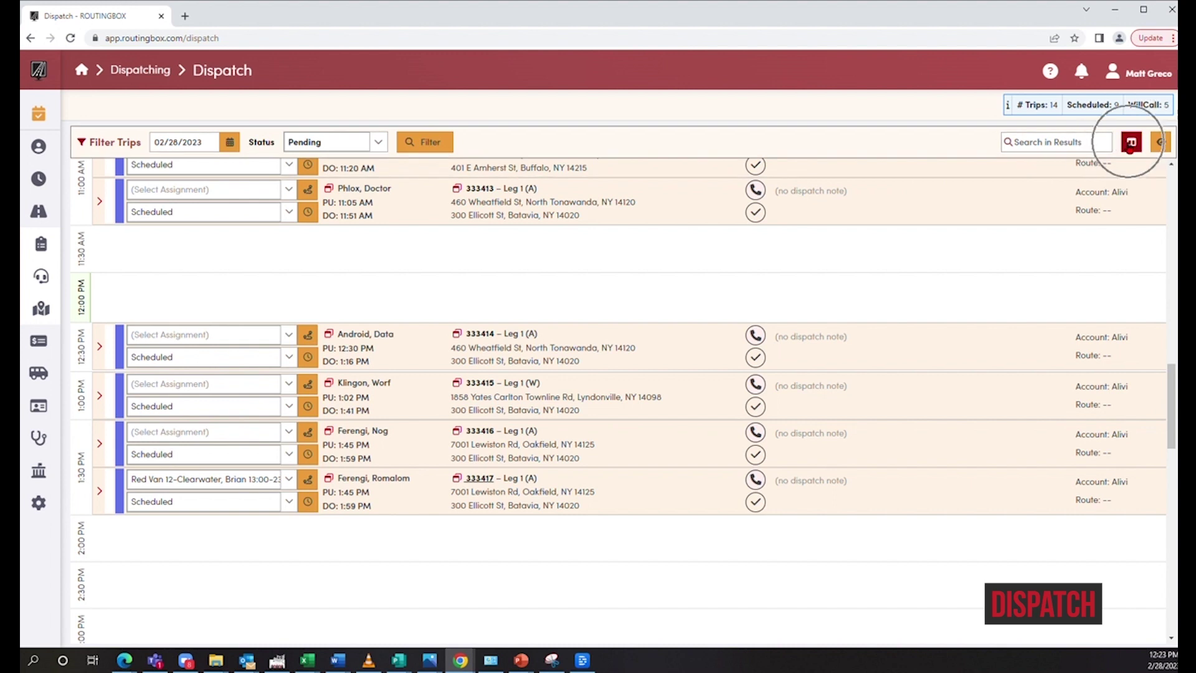